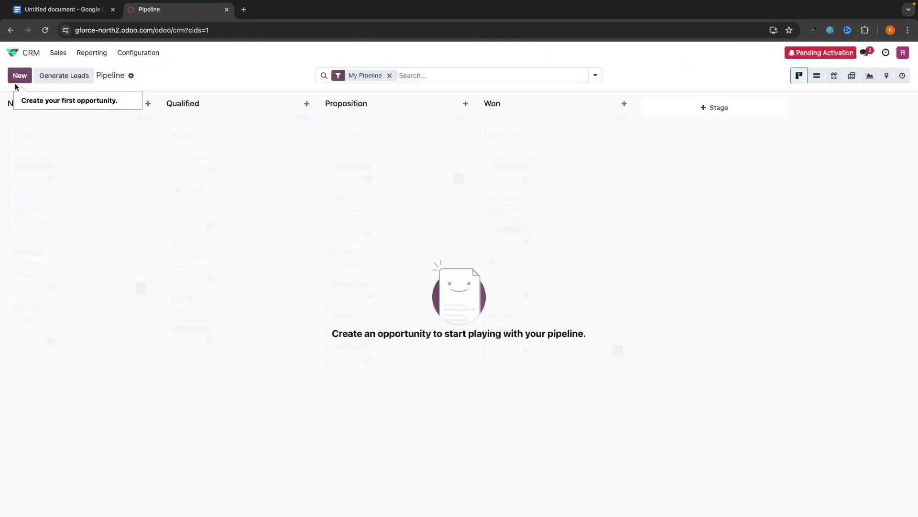
Step: Start a new Dogs4days opportunity and reorder the Test stage in the pipeline
click(20, 78)
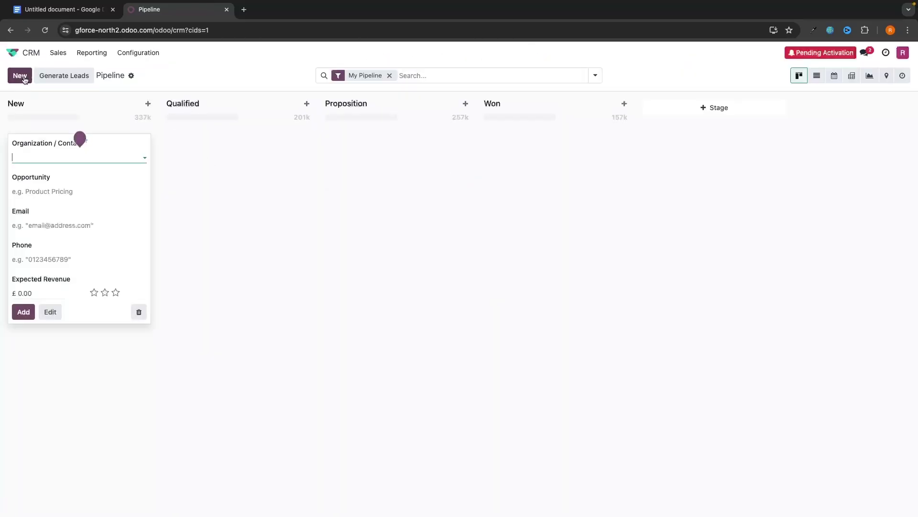
text(Dog)
text(s4days)
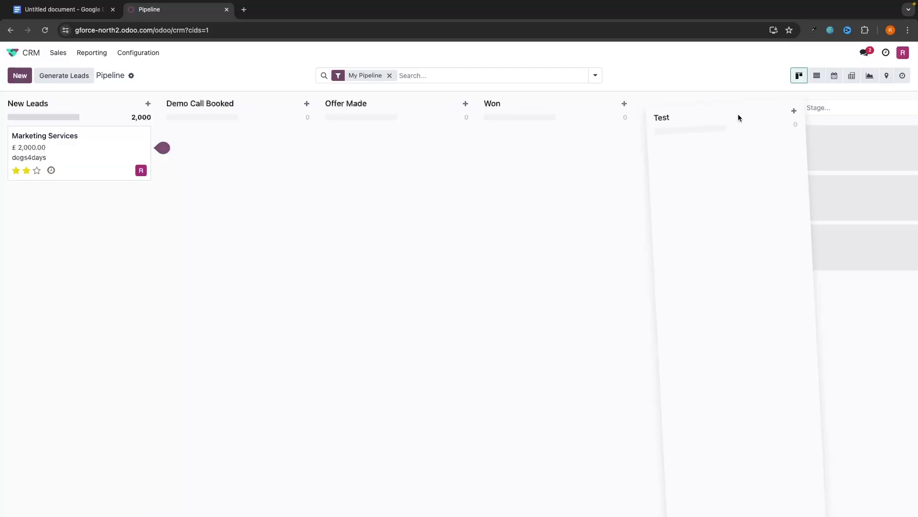
drag(739, 117, 548, 127)
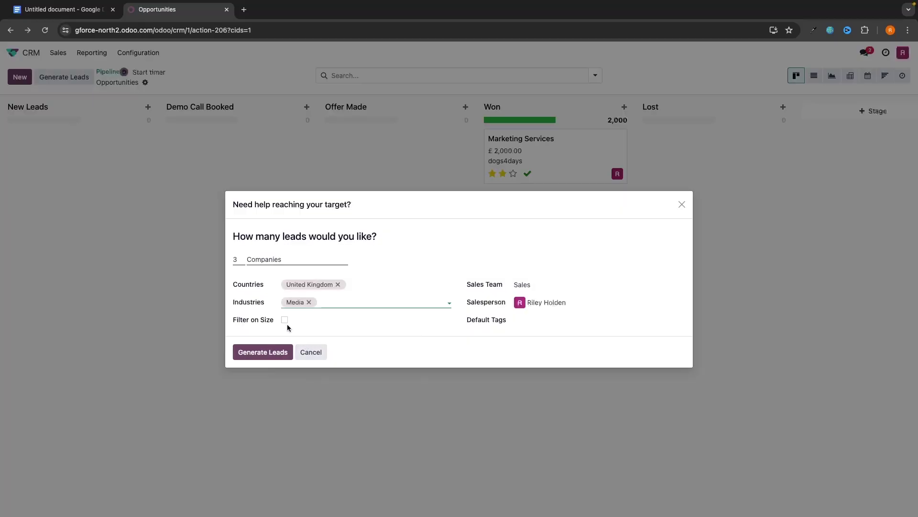
Step: Generate leads filtered by company size, capped at a maximum of 10 employees
click(286, 322)
click(350, 330)
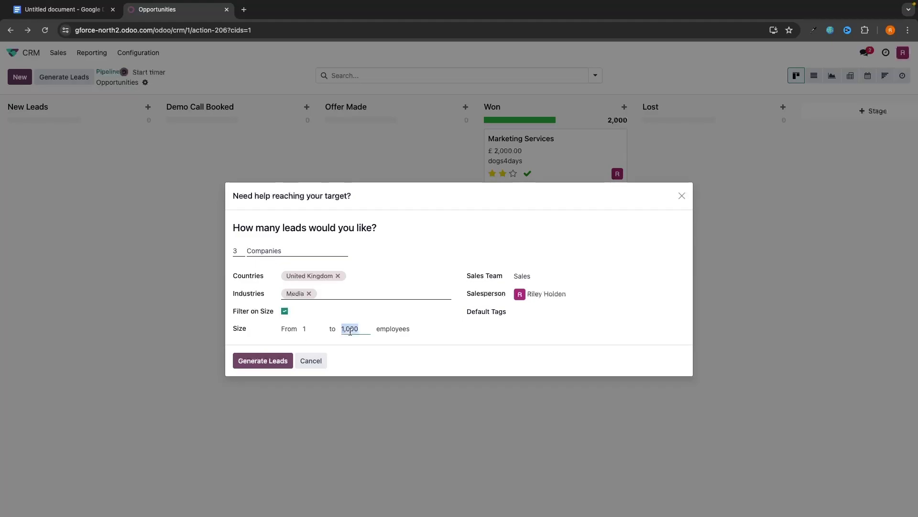
text(10)
click(279, 357)
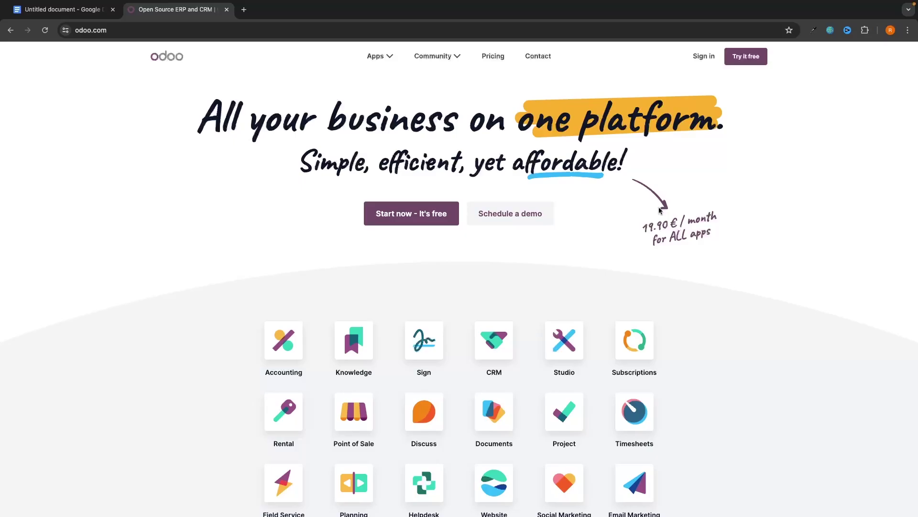
Step: Start a free Odoo trial from the odoo.com homepage
scroll(643, 286, down, 4)
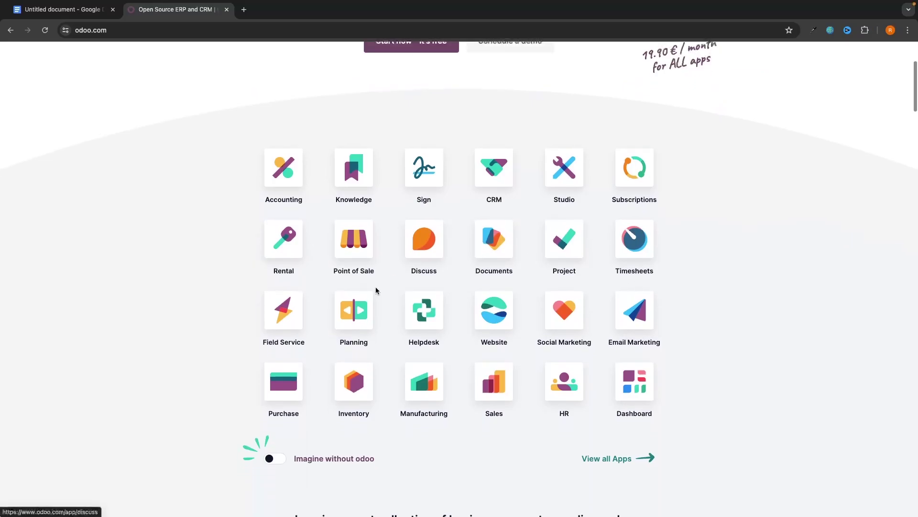
scroll(523, 322, up, 4)
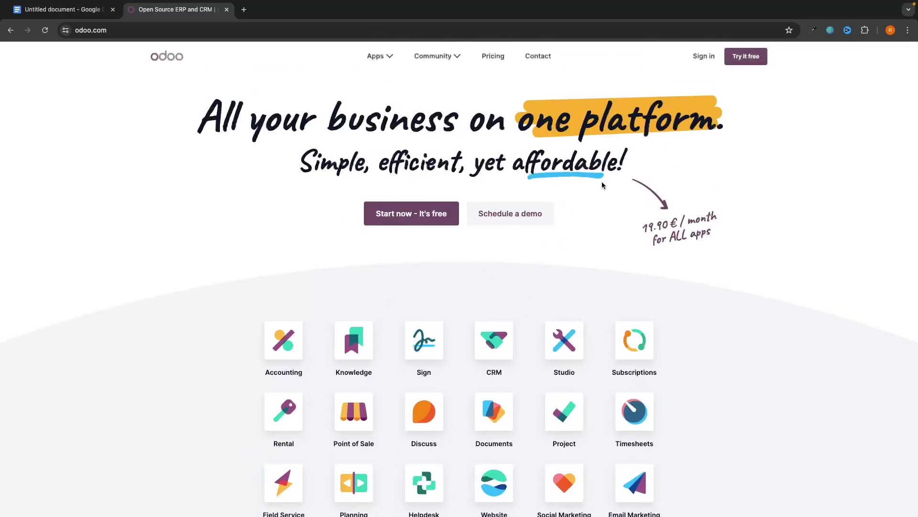
click(405, 212)
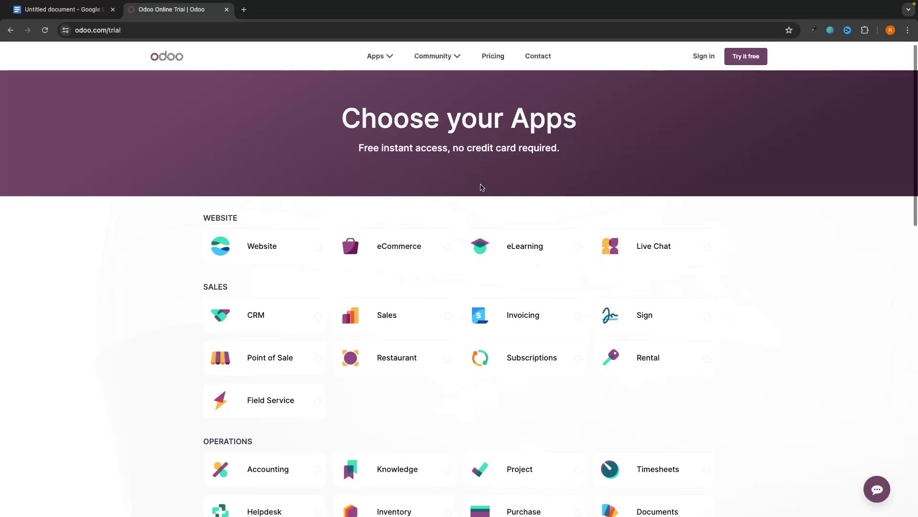
Step: Highlight and clear the Choose your Apps heading, then browse the page
drag(339, 124, 553, 153)
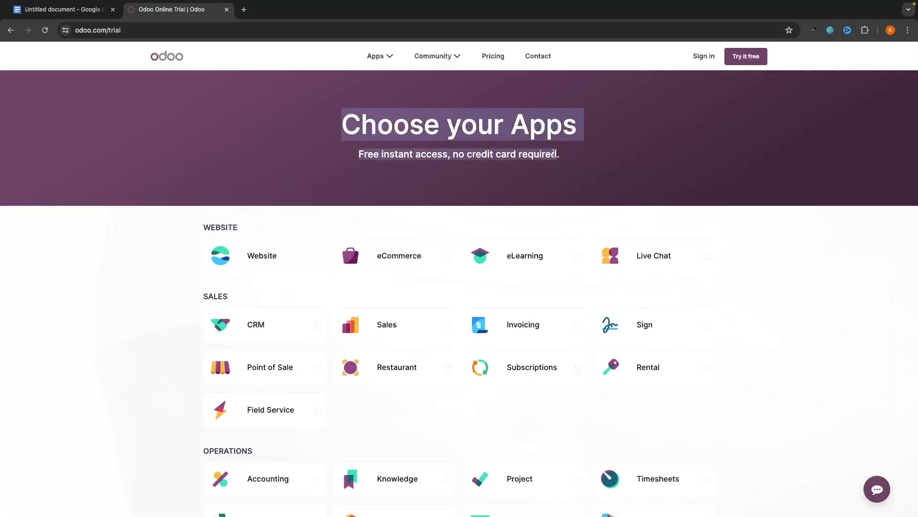
click(774, 263)
scroll(776, 263, down, 5)
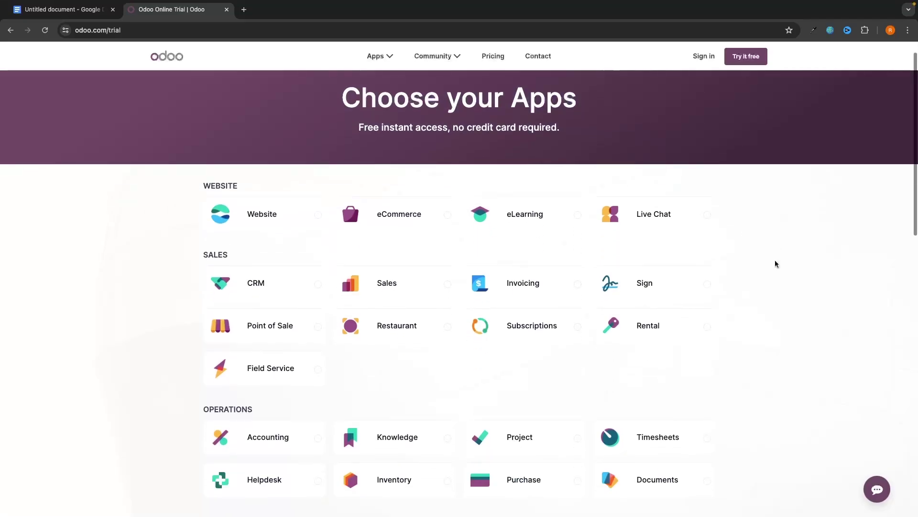
scroll(776, 263, down, 4)
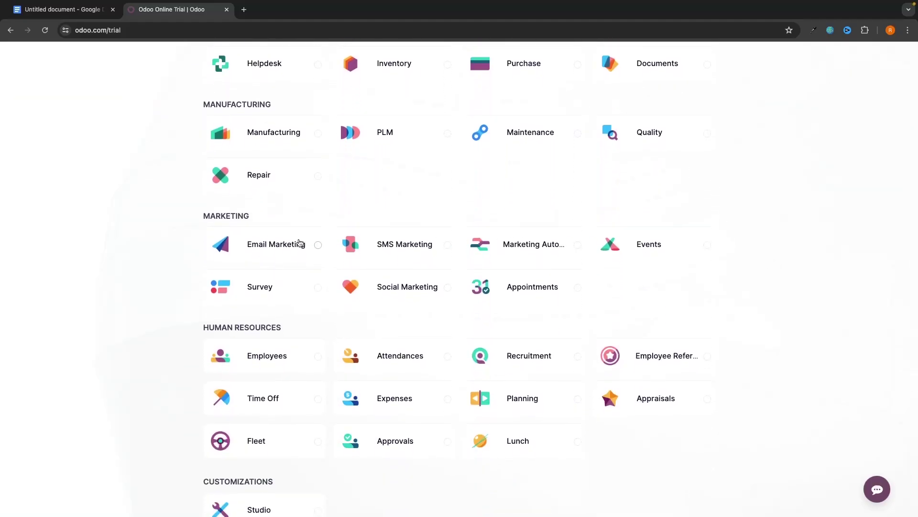
scroll(474, 258, up, 6)
scroll(473, 256, up, 3)
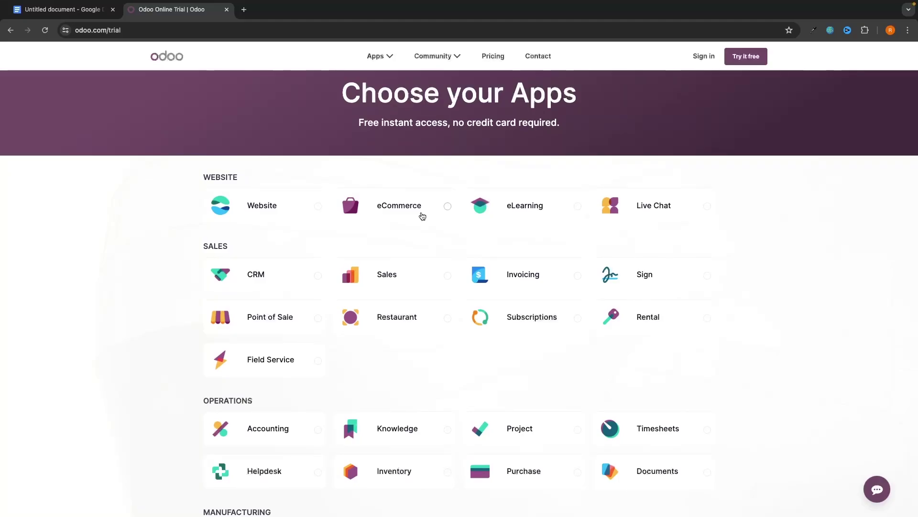
scroll(423, 217, up, 1)
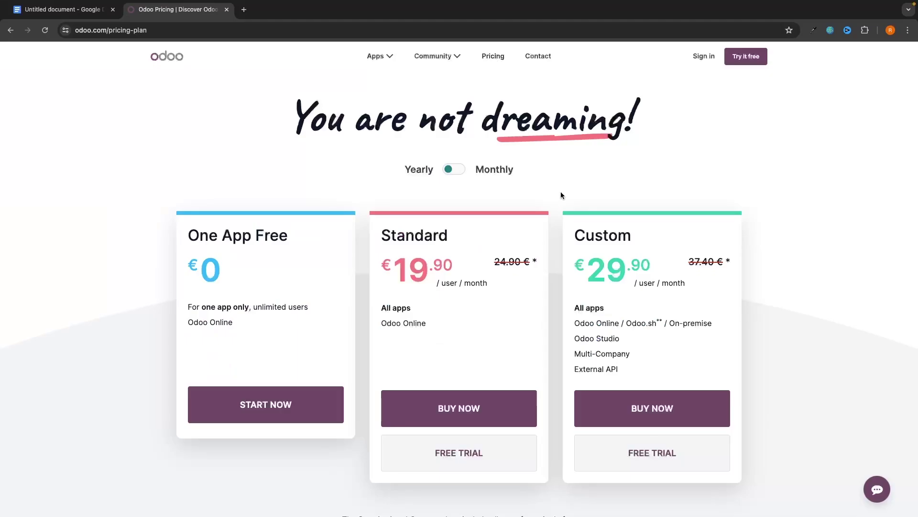
Step: Go back from Pricing to the Choose your Apps page and review the app list
key(alt+Left)
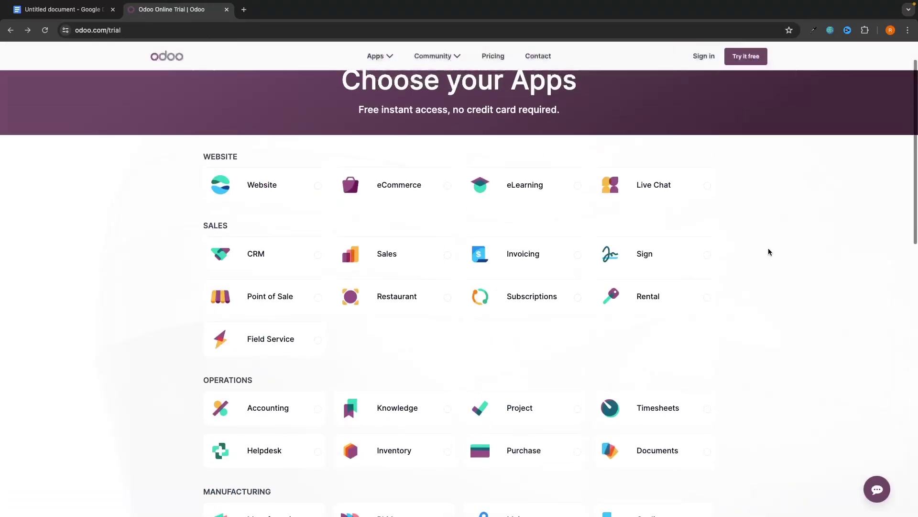
scroll(769, 252, down, 1)
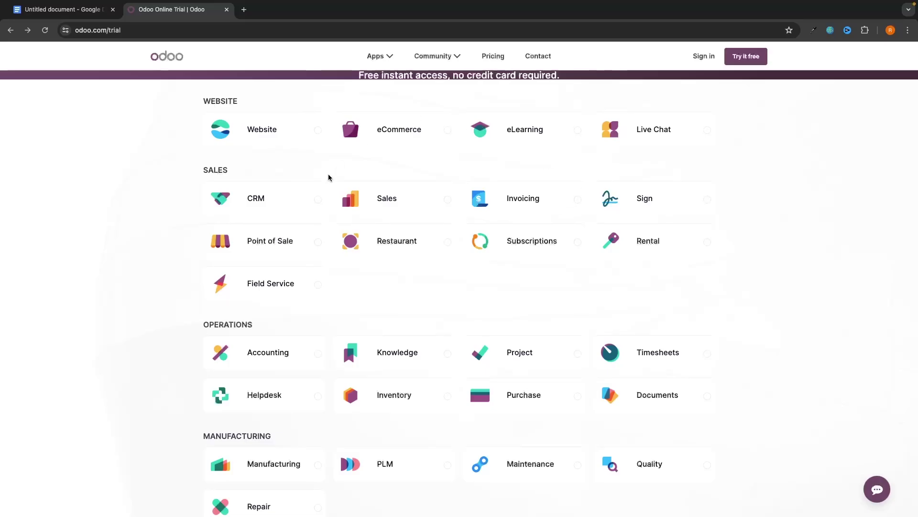
scroll(617, 329, down, 5)
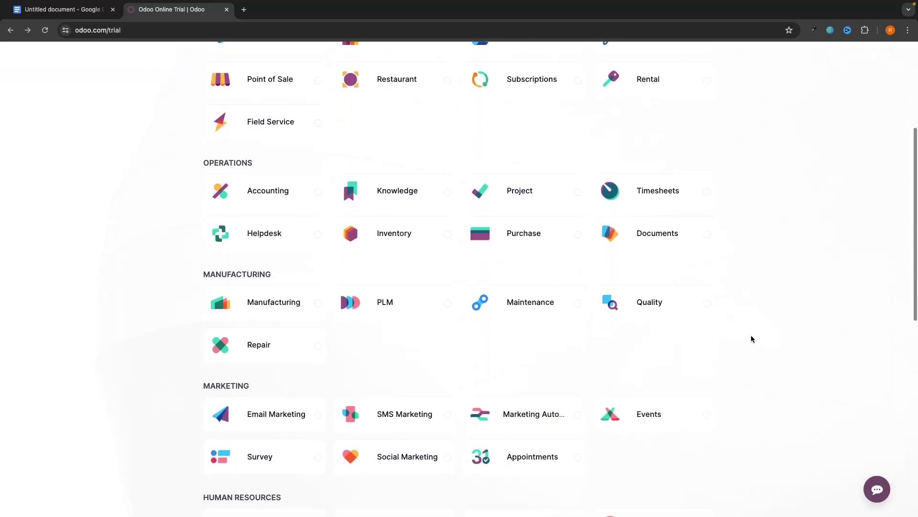
scroll(751, 339, up, 7)
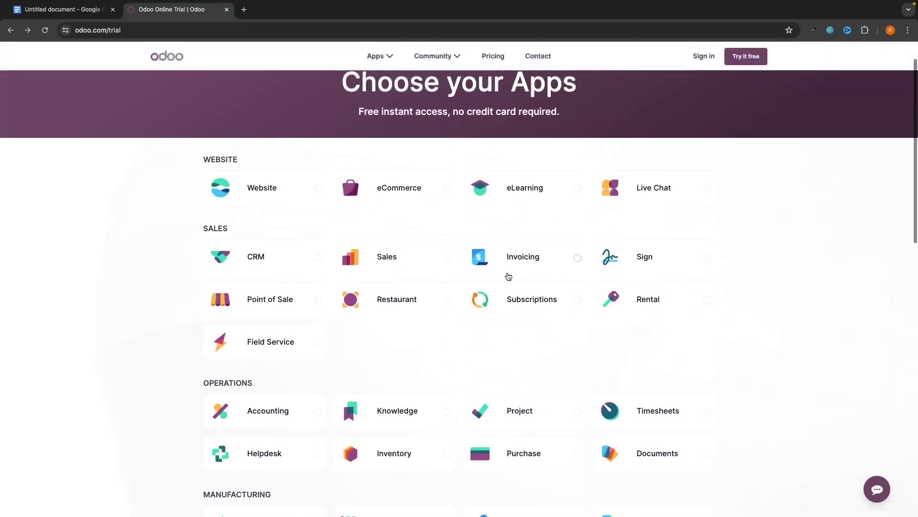
Step: Select CRM as a trial app
click(272, 268)
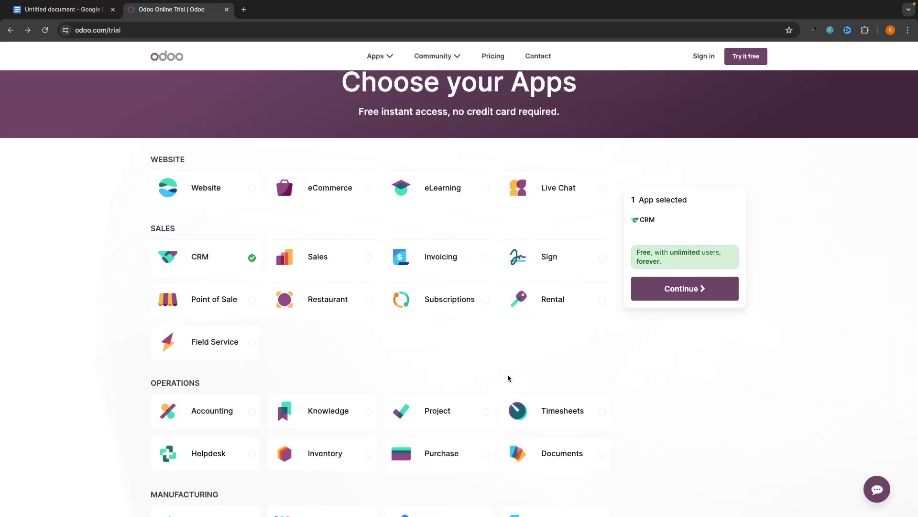
scroll(509, 378, down, 1)
scroll(509, 378, up, 1)
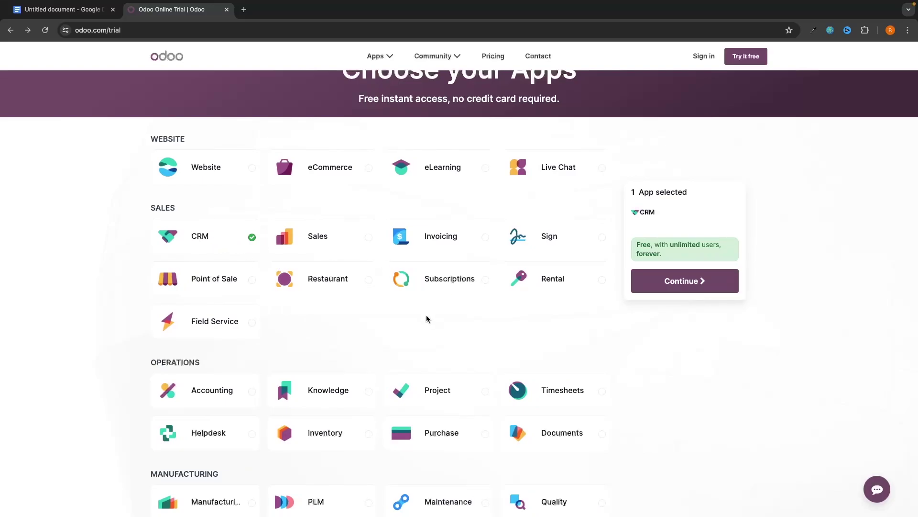
scroll(427, 318, down, 5)
Step: Add Email Marketing to the chosen apps, then remove it again
click(223, 336)
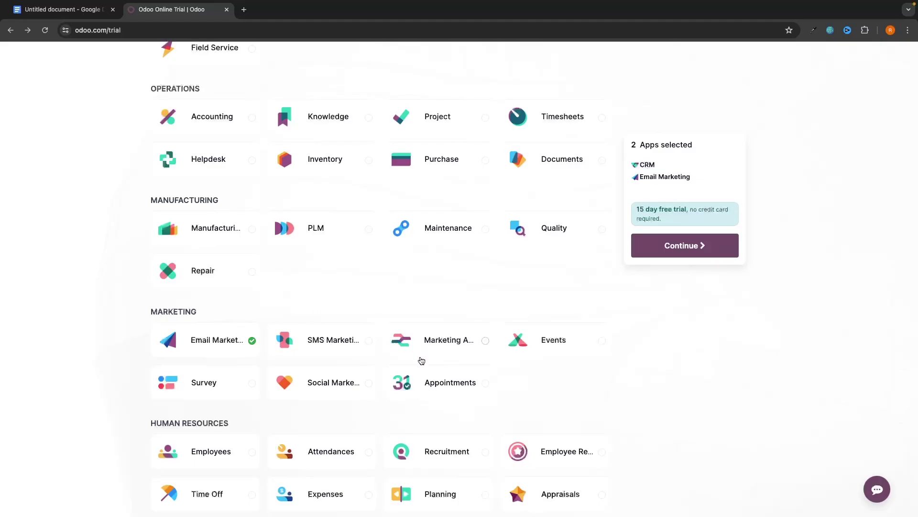
scroll(421, 360, down, 1)
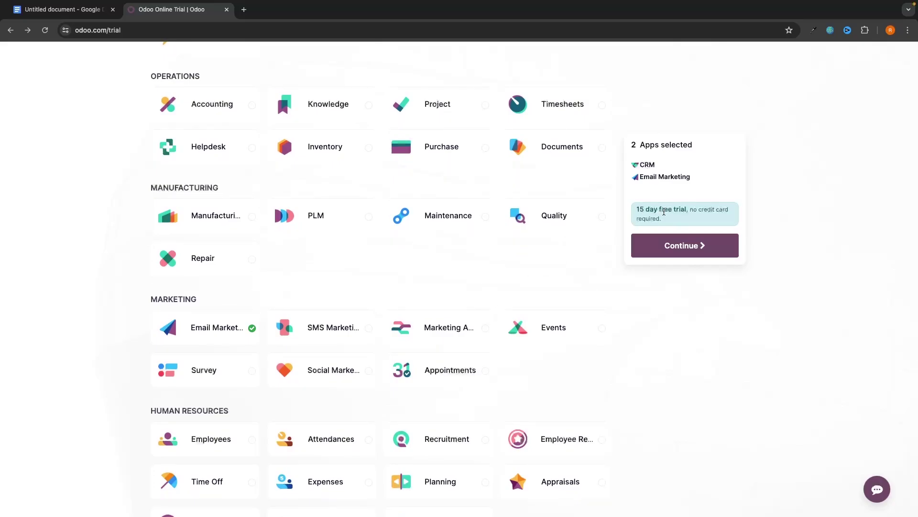
click(229, 326)
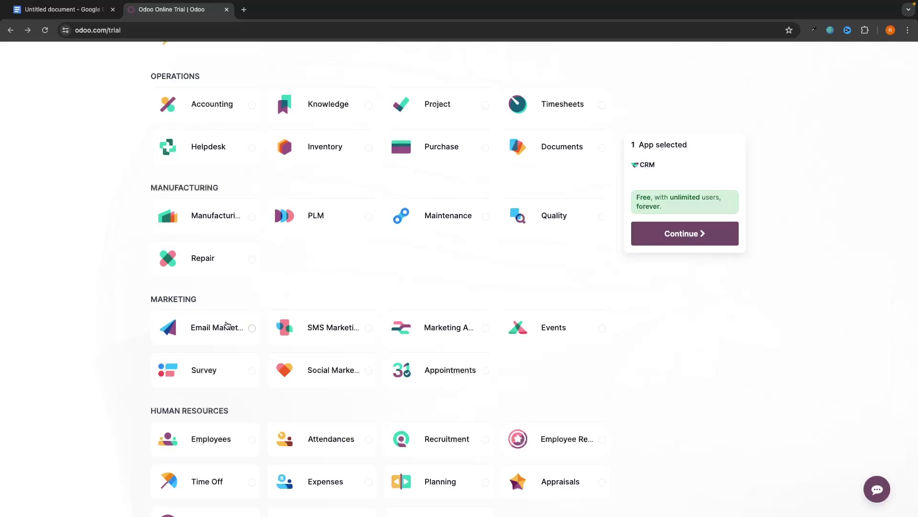
scroll(328, 242, up, 8)
scroll(243, 330, down, 7)
scroll(243, 330, down, 1)
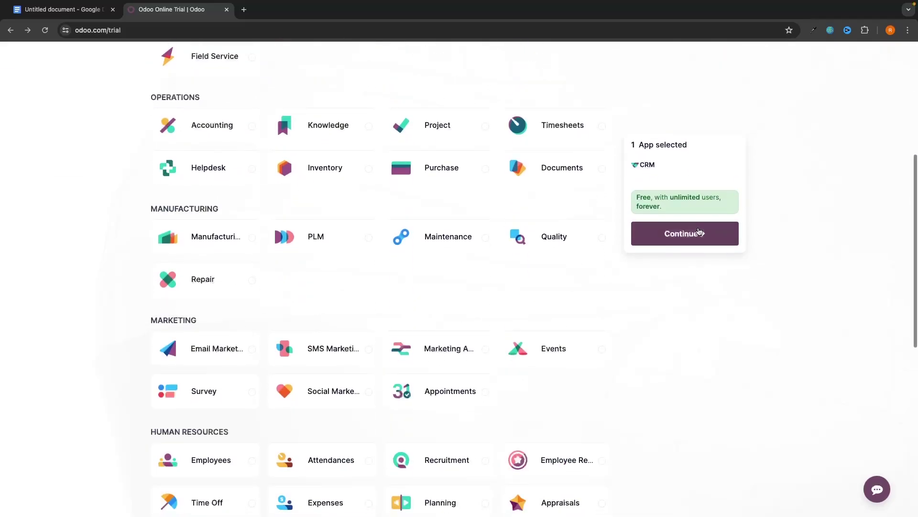
drag(665, 210, 637, 199)
click(720, 196)
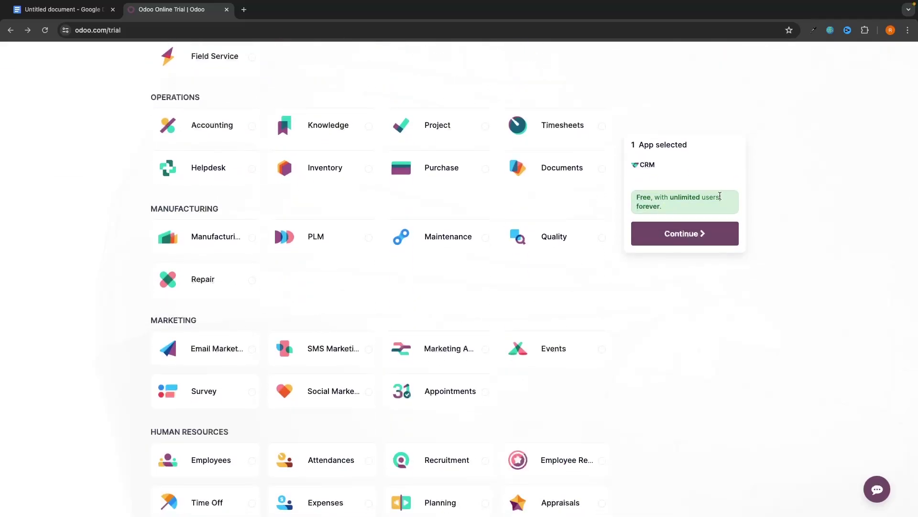
Step: Toggle Email Marketing on and off once more, then continue with only CRM selected
click(243, 355)
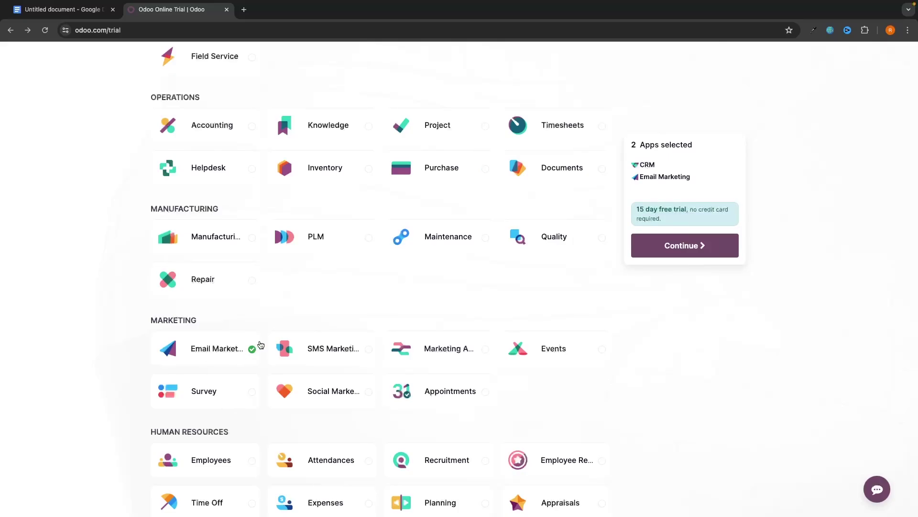
click(261, 344)
scroll(261, 345, up, 7)
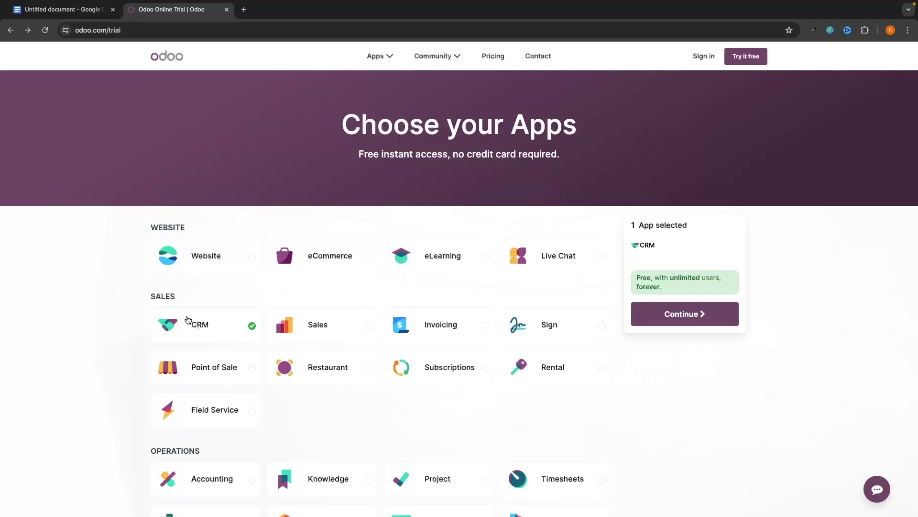
click(655, 315)
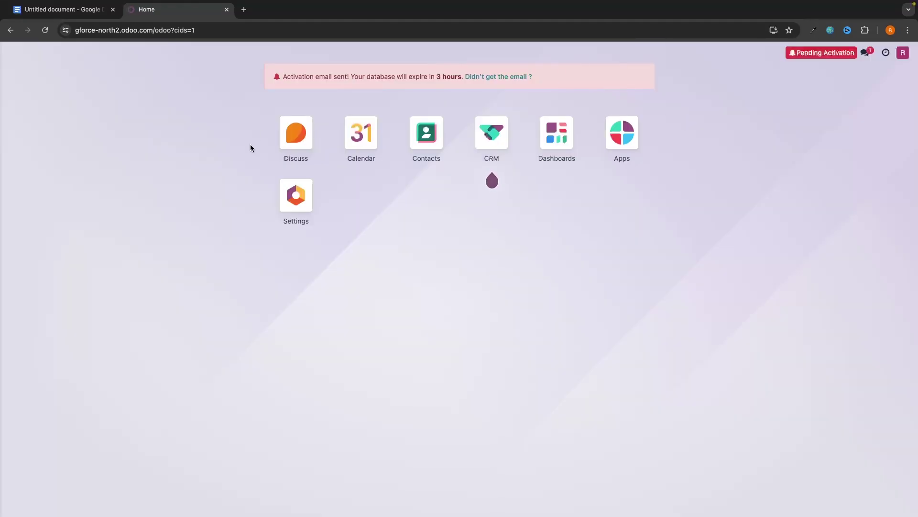
Step: Open the Apps tile and scroll through the Install a Module catalogue
mouse_move(492, 146)
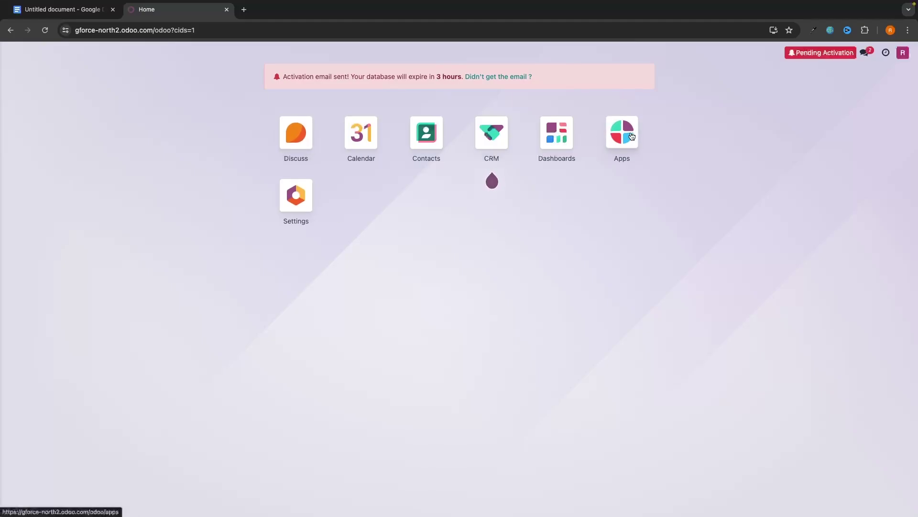
click(617, 144)
scroll(570, 190, down, 2)
scroll(570, 190, down, 6)
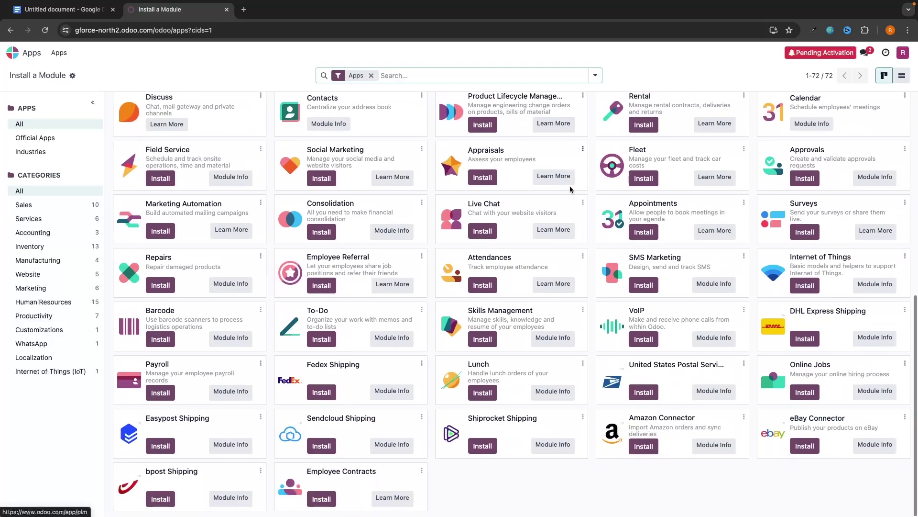
scroll(570, 191, up, 7)
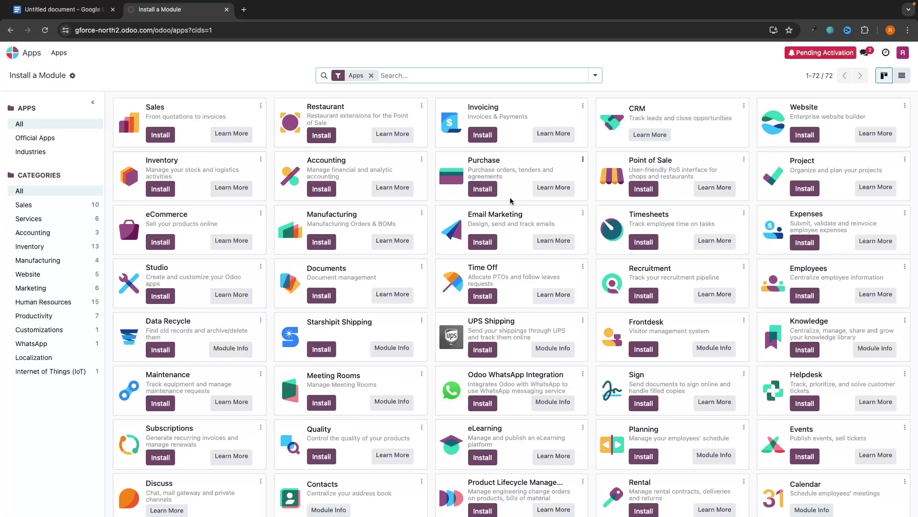
scroll(491, 204, left, 5)
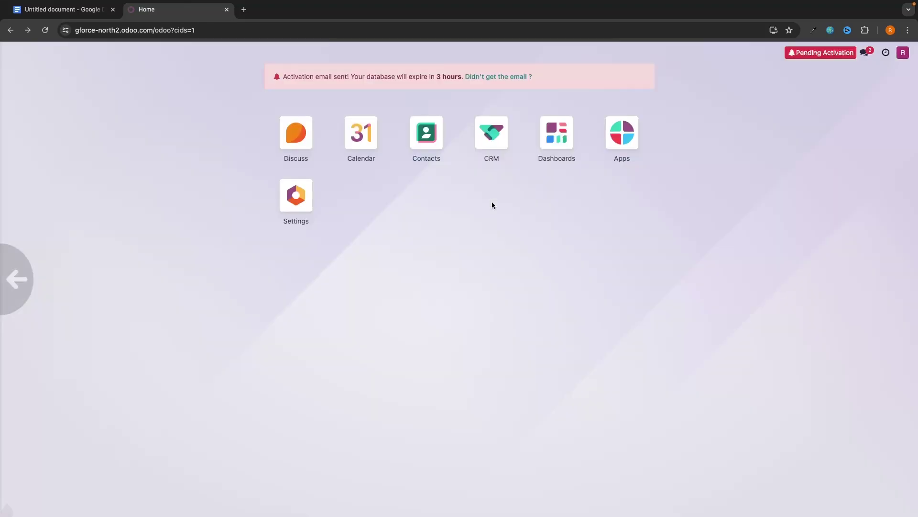
Step: Open the CRM pipeline and start a blank quick-create opportunity card in New
click(500, 141)
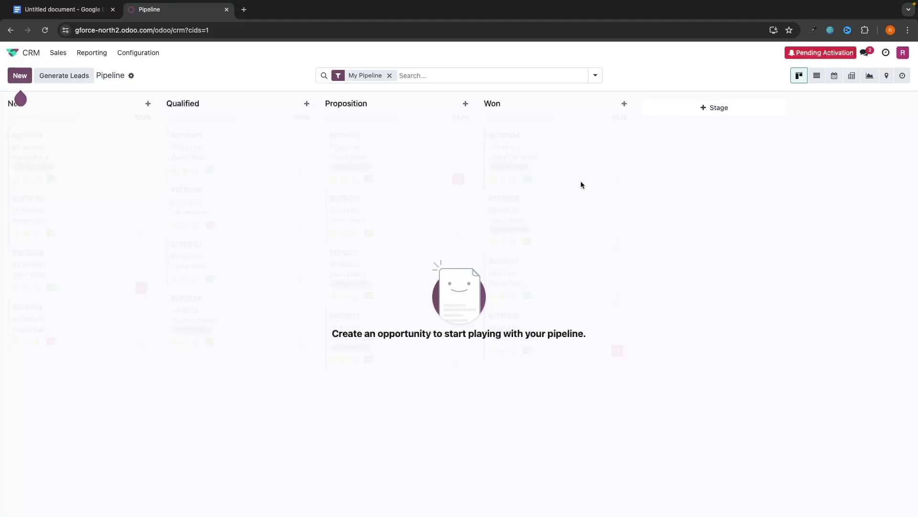
drag(322, 332, 464, 334)
click(651, 343)
click(21, 80)
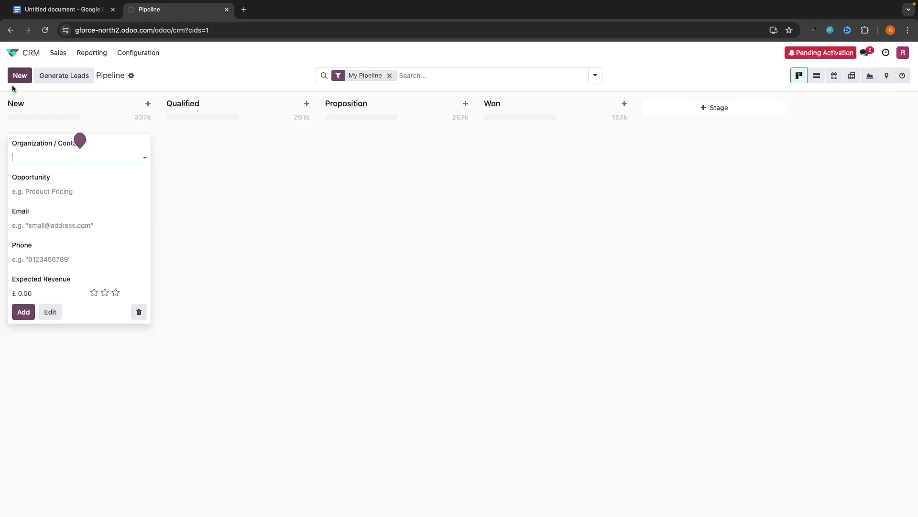
mouse_move(138, 134)
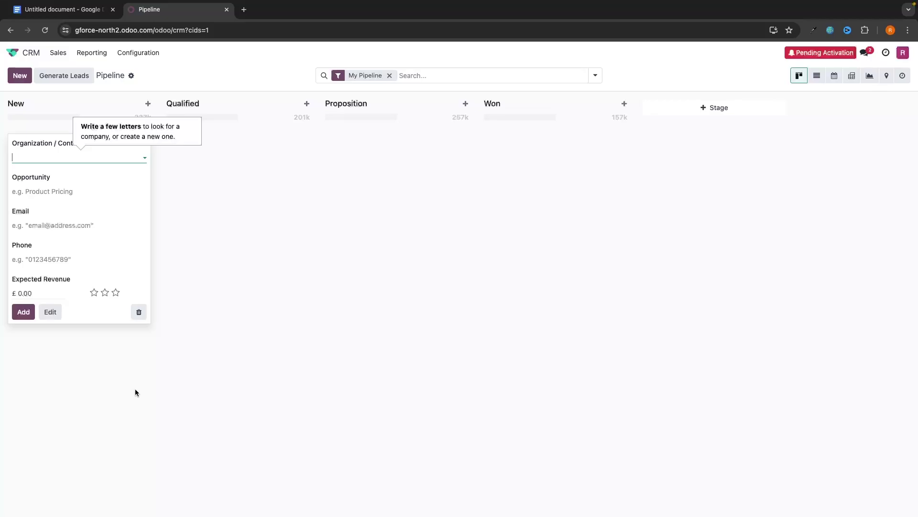
Step: Create dogs4days as a new company in the organization field
text(google)
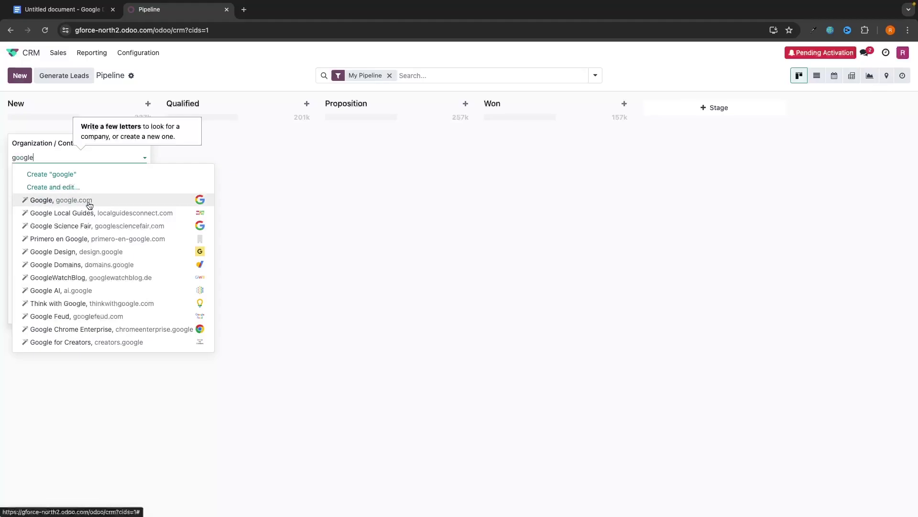
drag(37, 157, 2, 157)
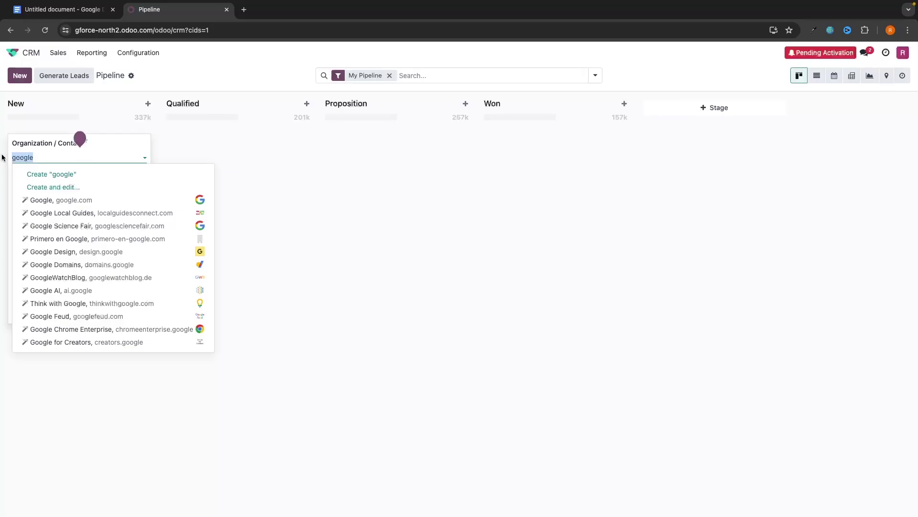
text(dogs)
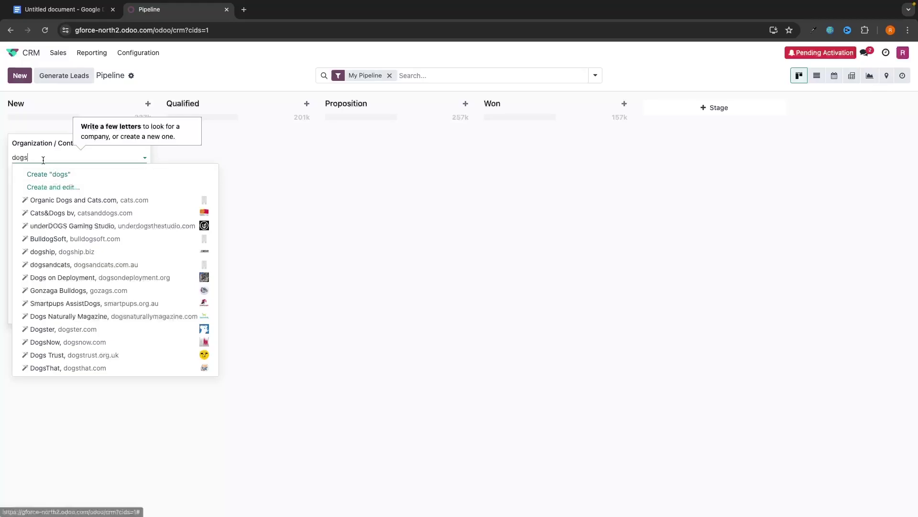
text(ys)
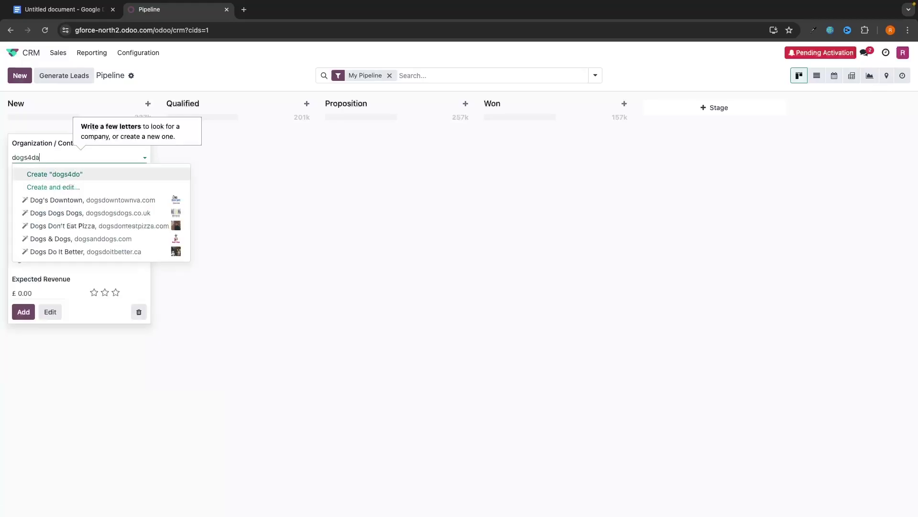
click(47, 176)
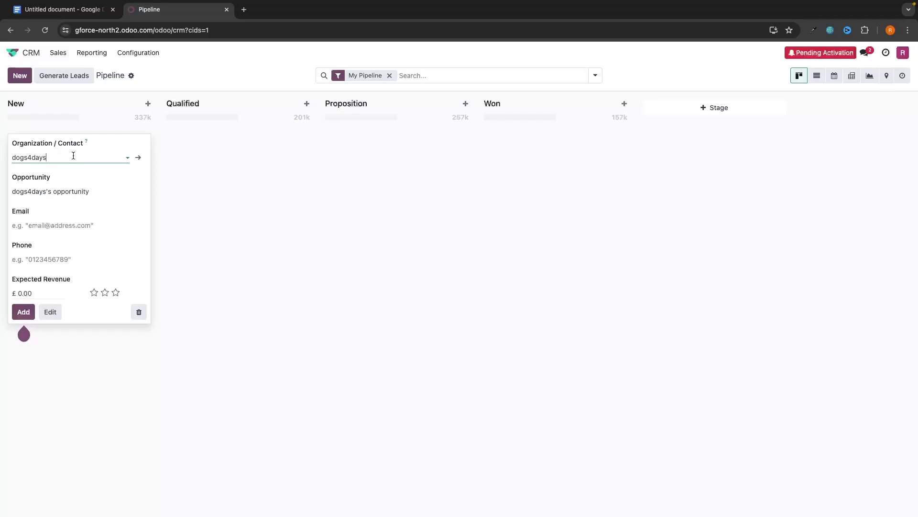
click(34, 153)
Step: Name the opportunity Marketing Services and fill in the contact's e-mail
drag(97, 192, 12, 192)
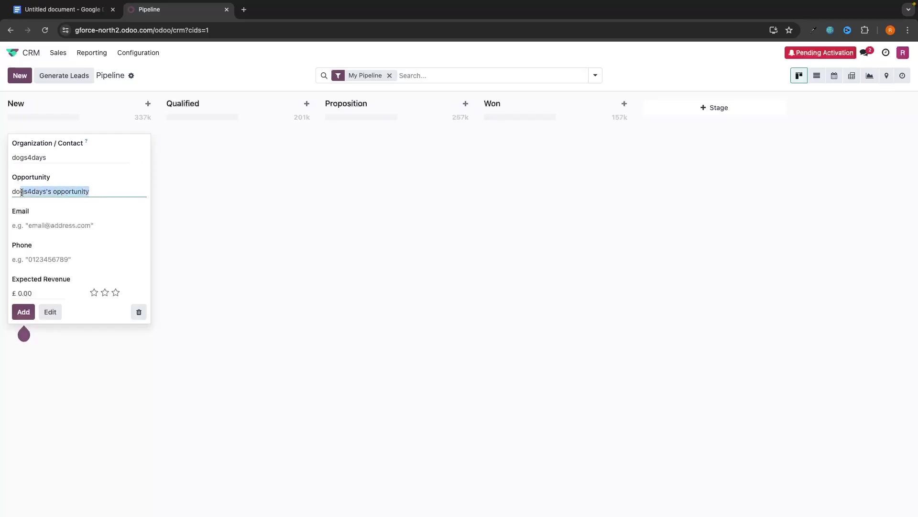
text(Mar)
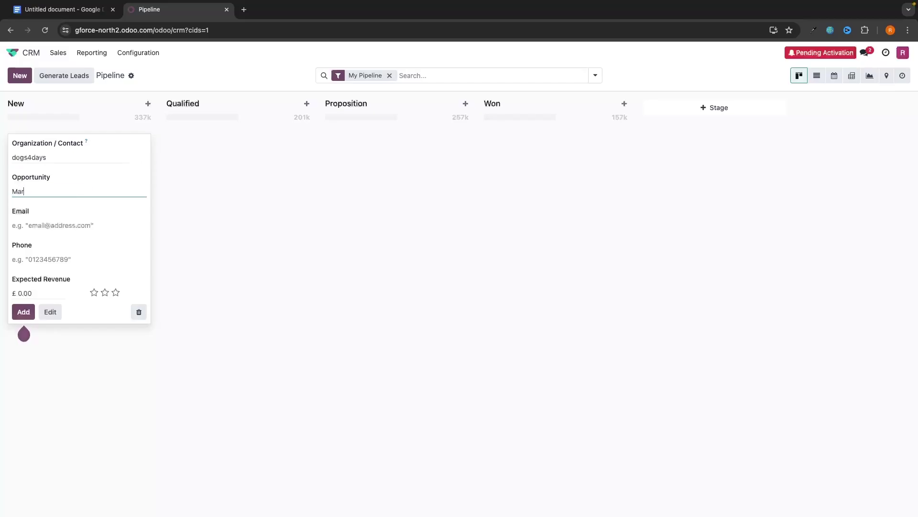
text(keting Services)
click(44, 226)
click(32, 242)
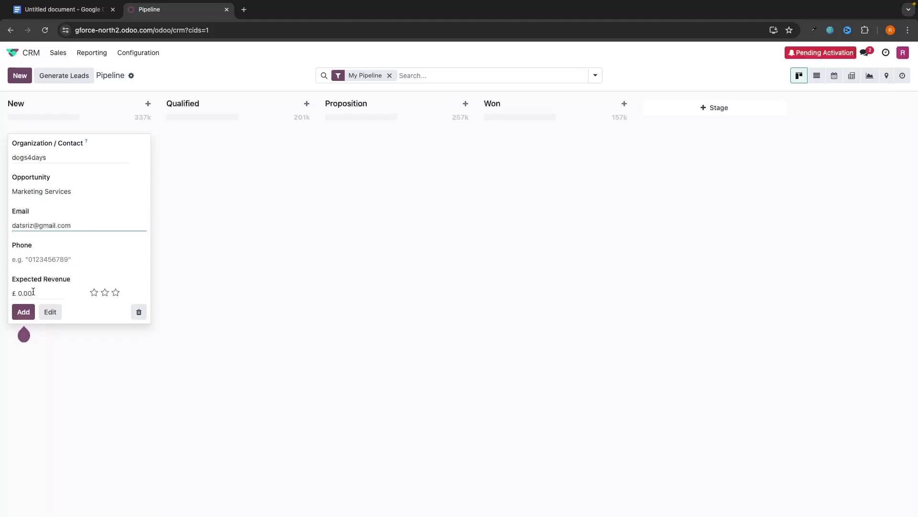
Step: Set expected revenue to £2,000 with two-star priority and add the opportunity
click(33, 292)
drag(48, 294, 7, 299)
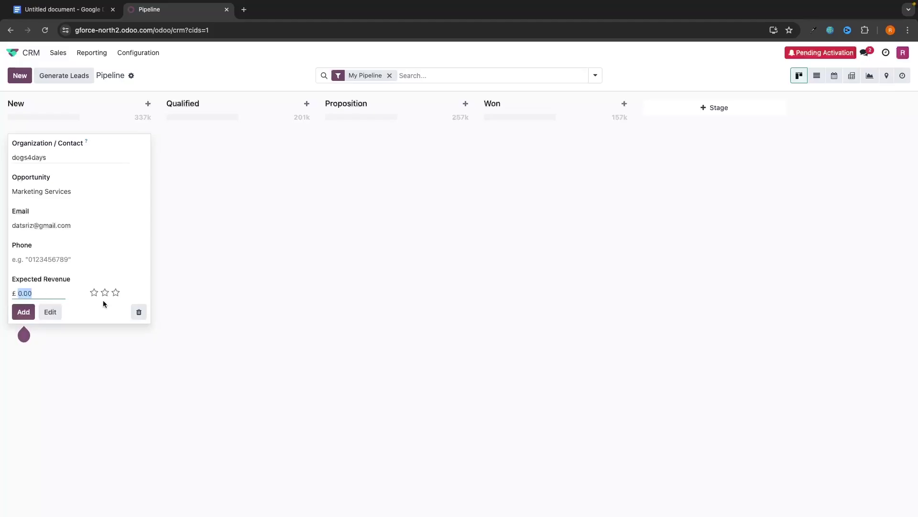
text(2000)
click(121, 305)
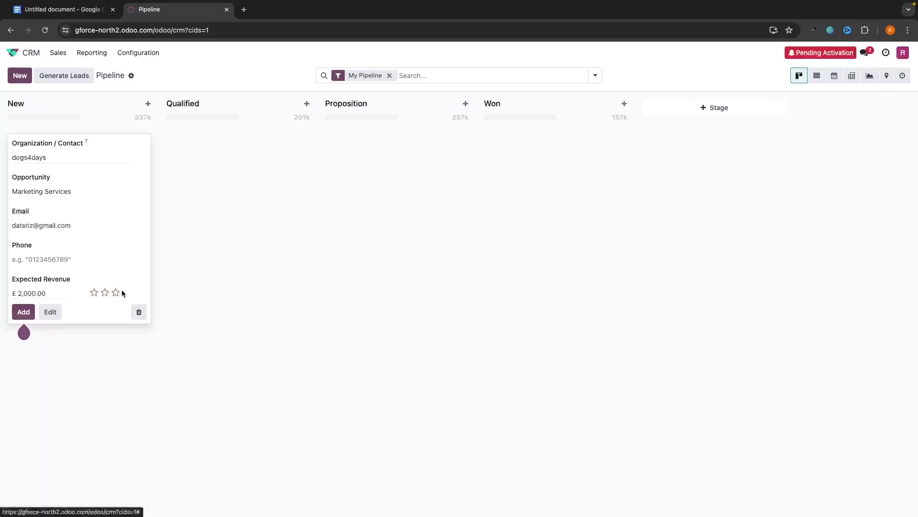
click(94, 293)
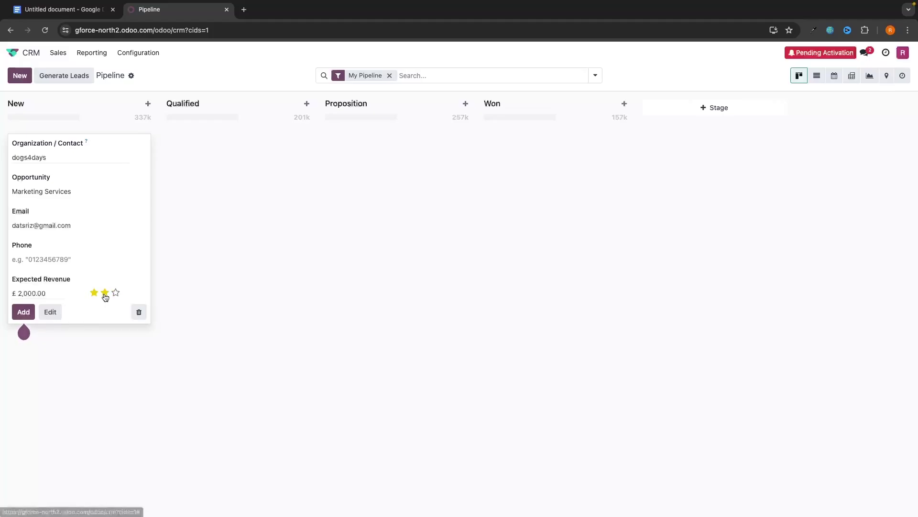
click(105, 293)
click(23, 311)
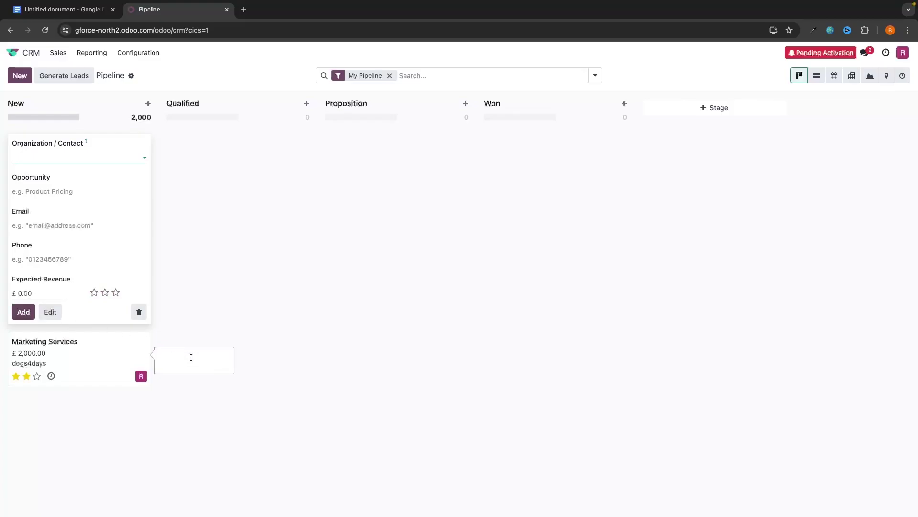
click(190, 351)
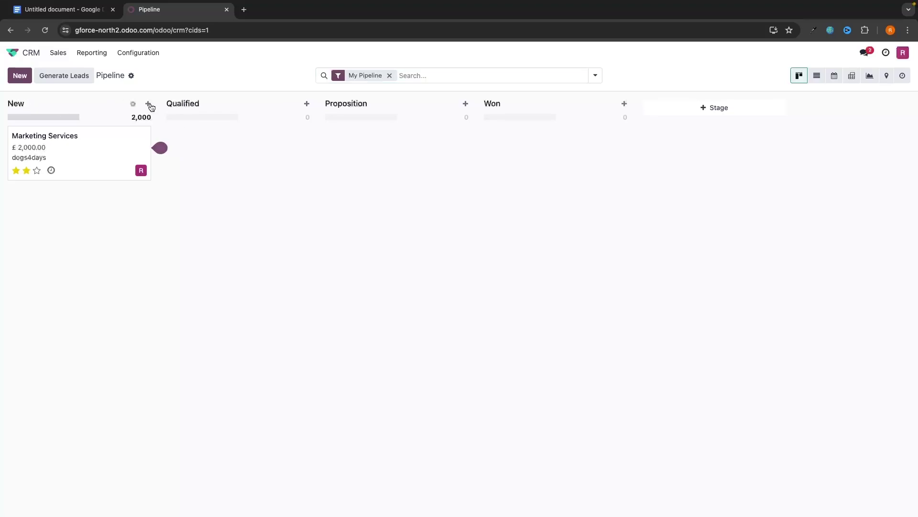
Step: Rename the New stage to New Leads
click(133, 105)
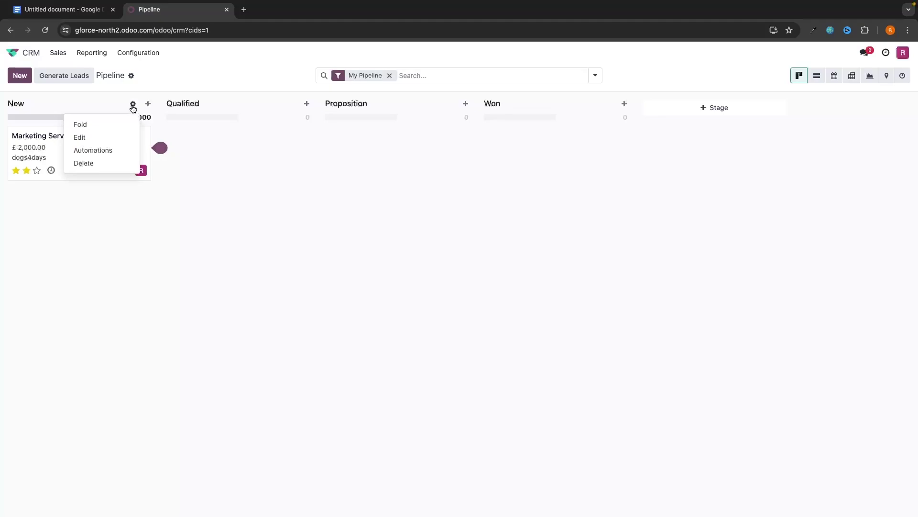
click(79, 138)
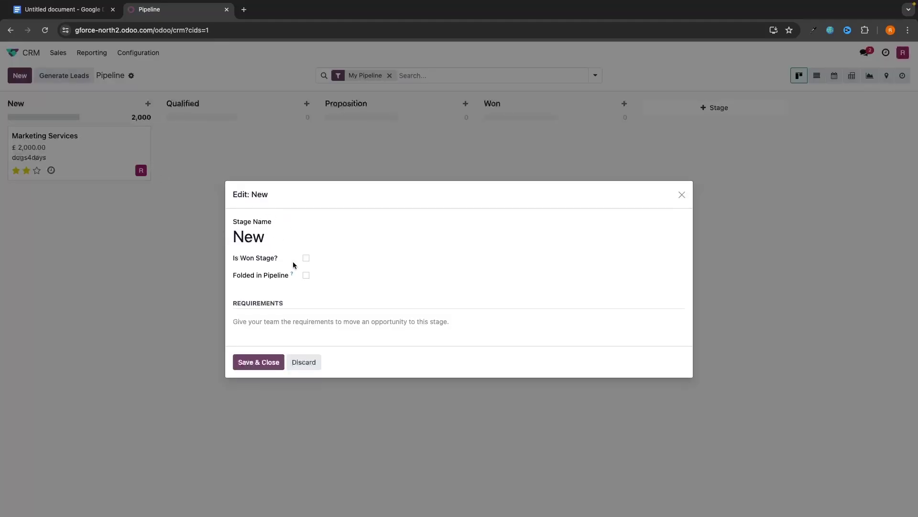
click(296, 231)
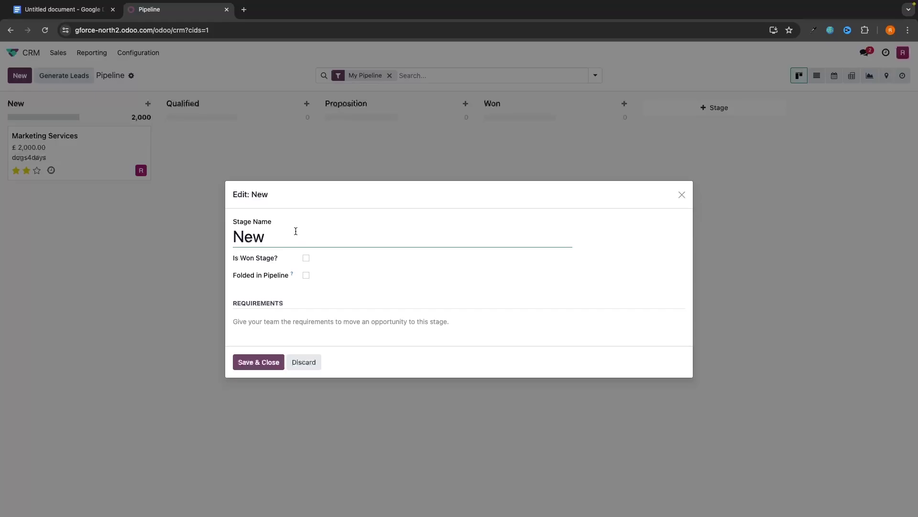
text(Leads)
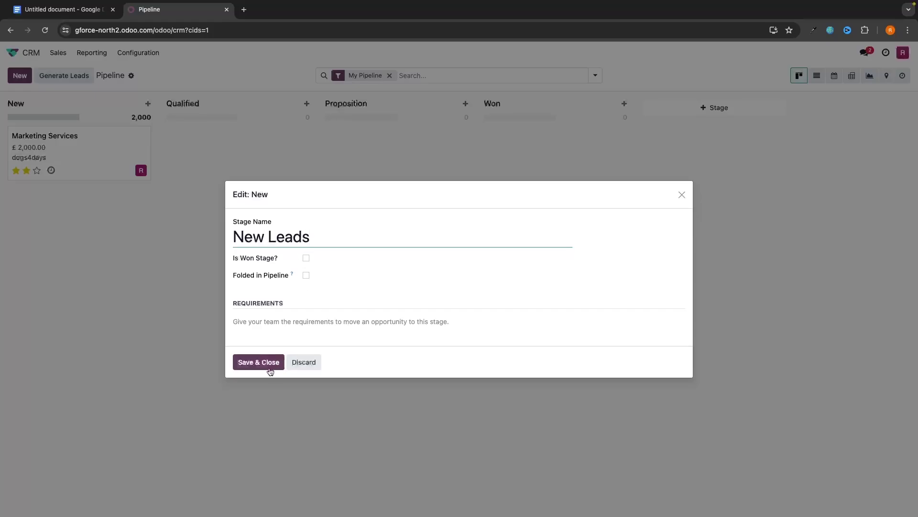
click(263, 364)
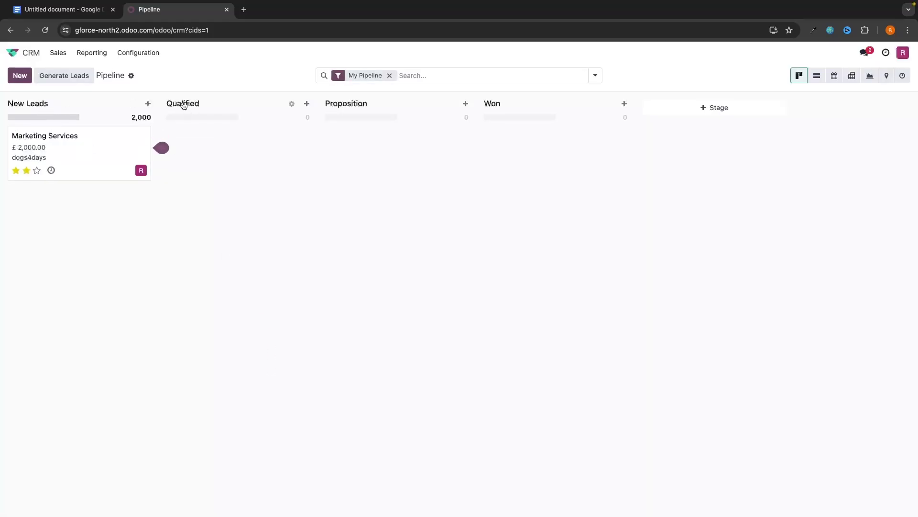
Step: Rename the Qualified stage to Demo Call Booked
click(291, 104)
click(263, 137)
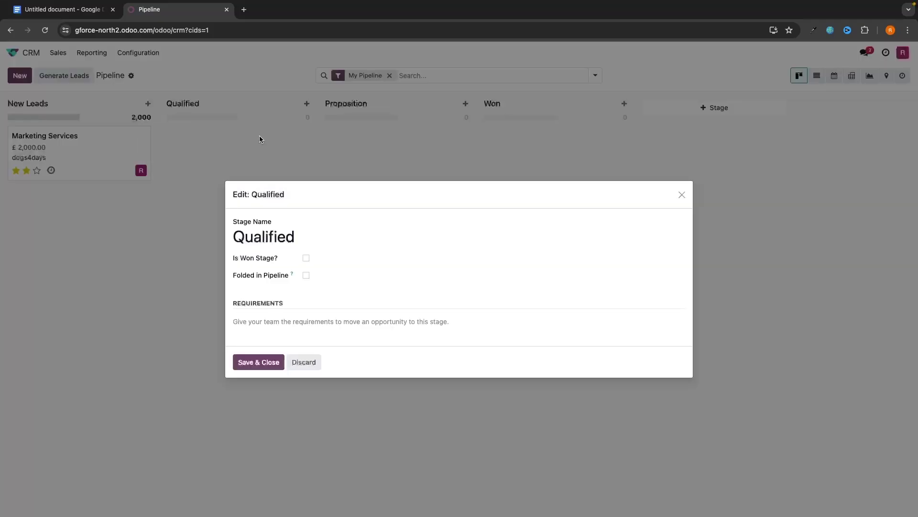
double_click(304, 230)
text(Demo Call Booked)
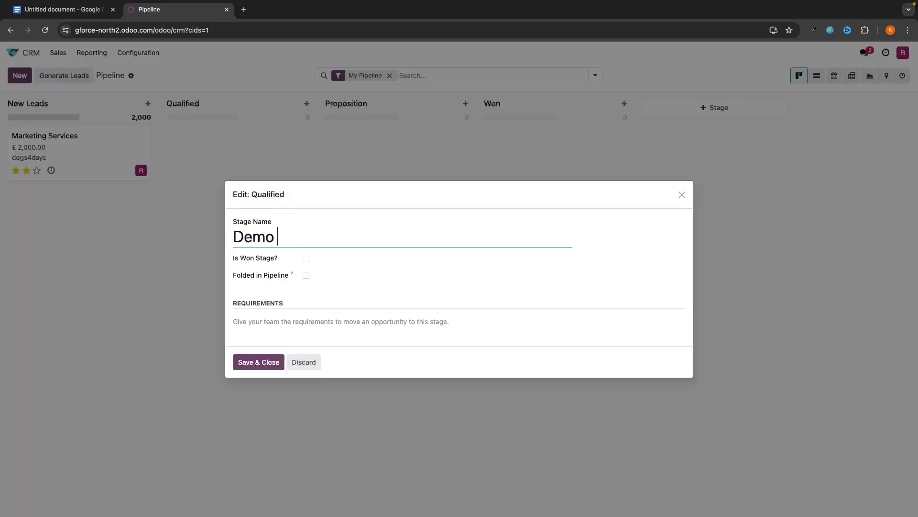
click(252, 358)
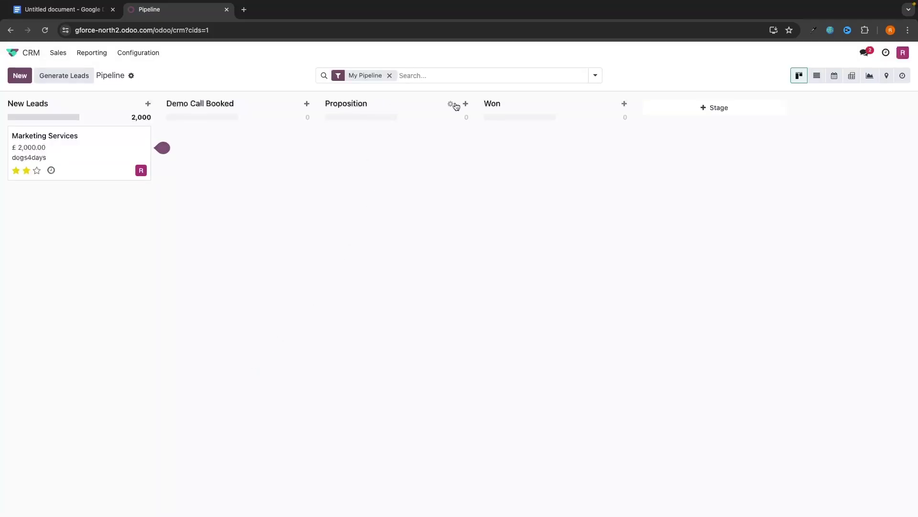
Step: Rename the Proposition stage to Offer Made
click(450, 103)
click(408, 138)
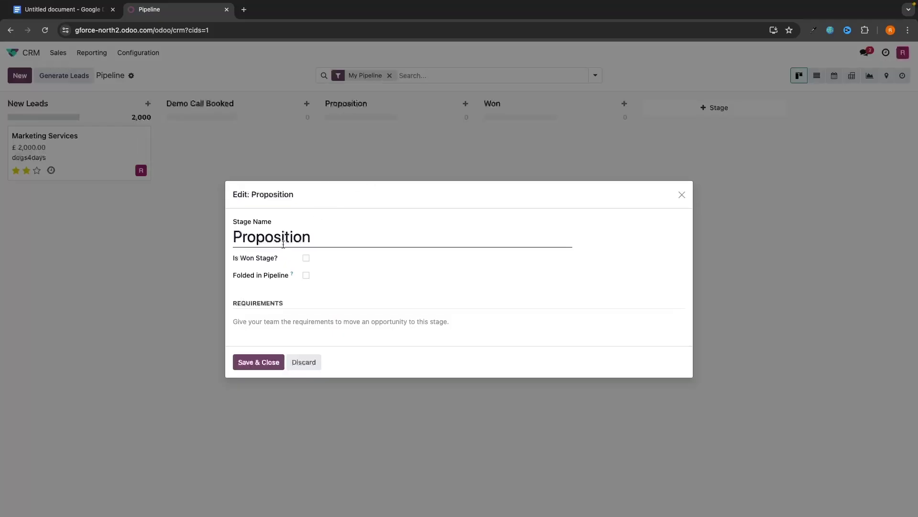
double_click(303, 237)
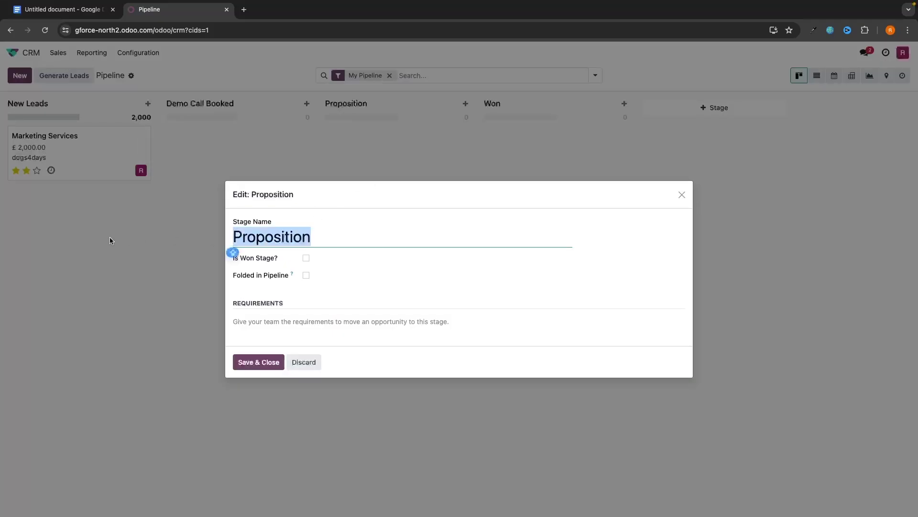
text(Offer Made)
click(259, 362)
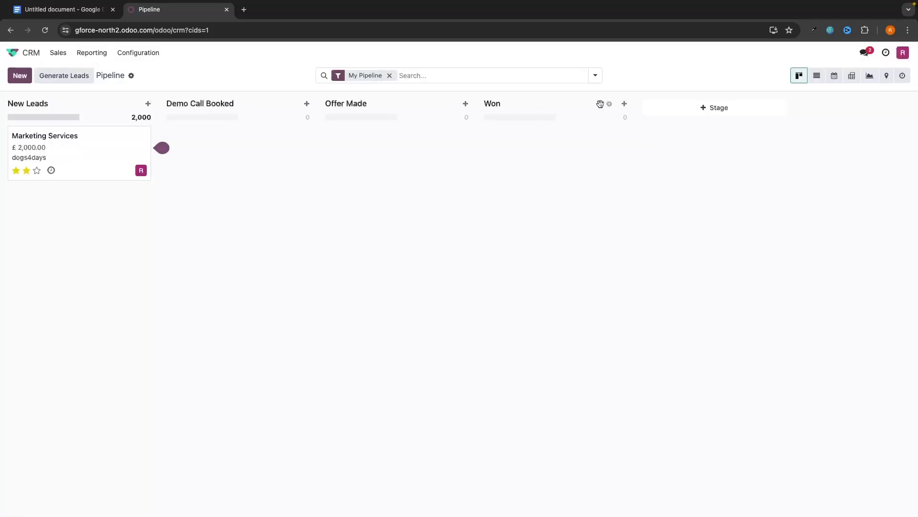
Step: Check the Won stage settings and close them without changes
click(609, 104)
click(576, 139)
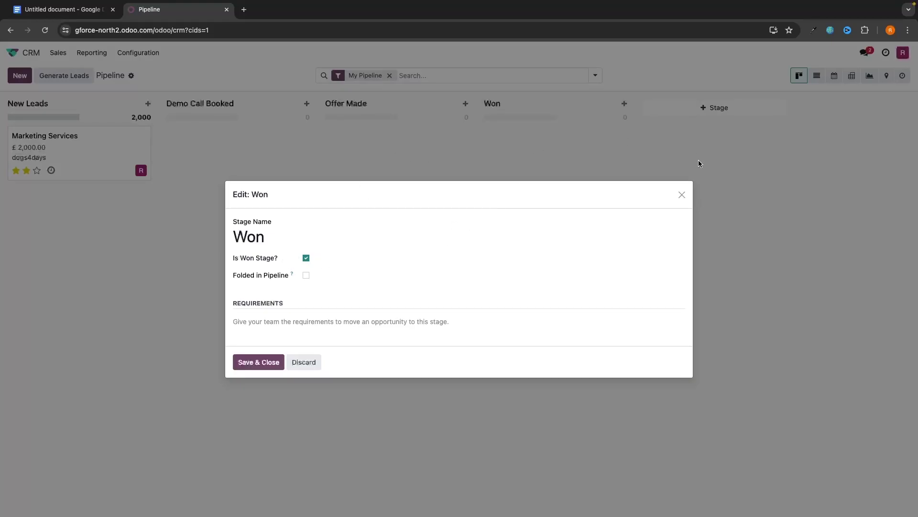
click(682, 195)
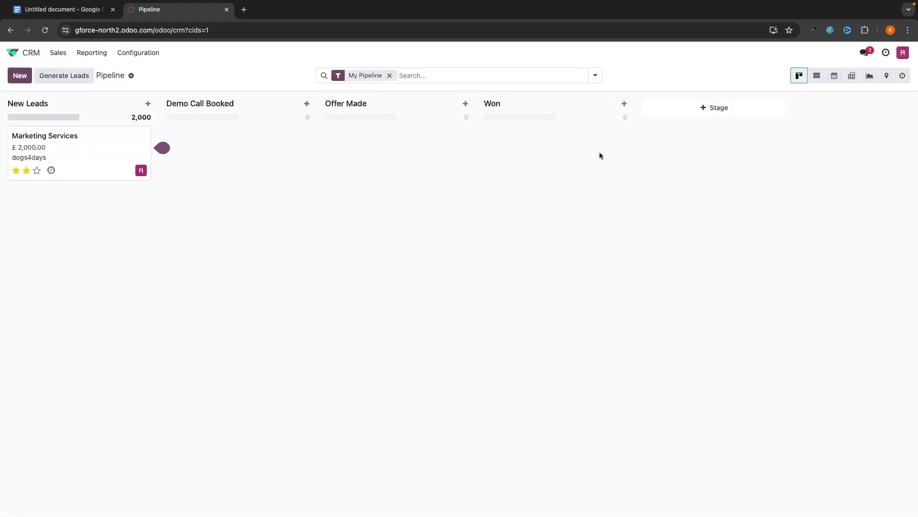
click(688, 111)
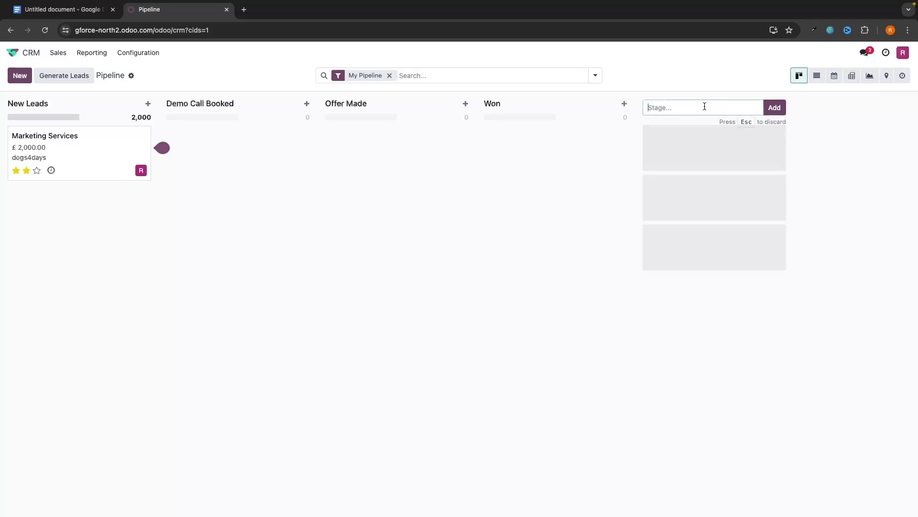
text(Test)
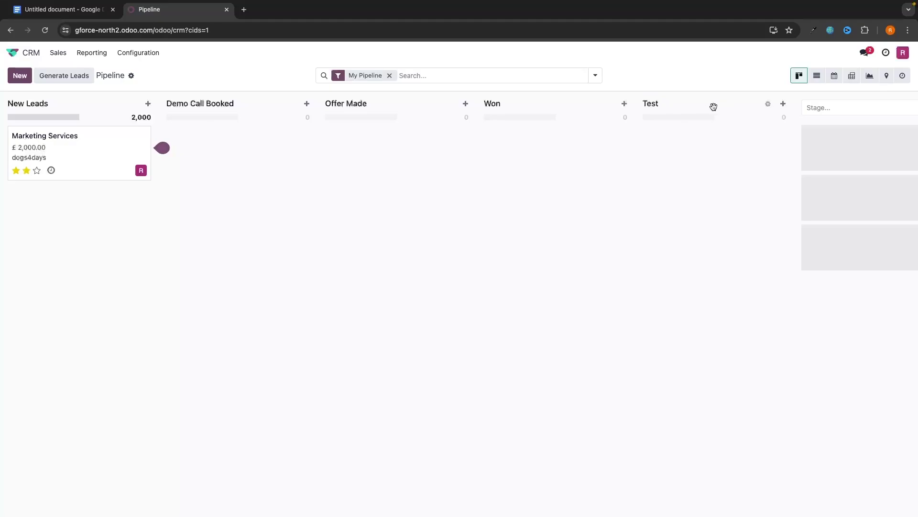
drag(711, 106, 551, 123)
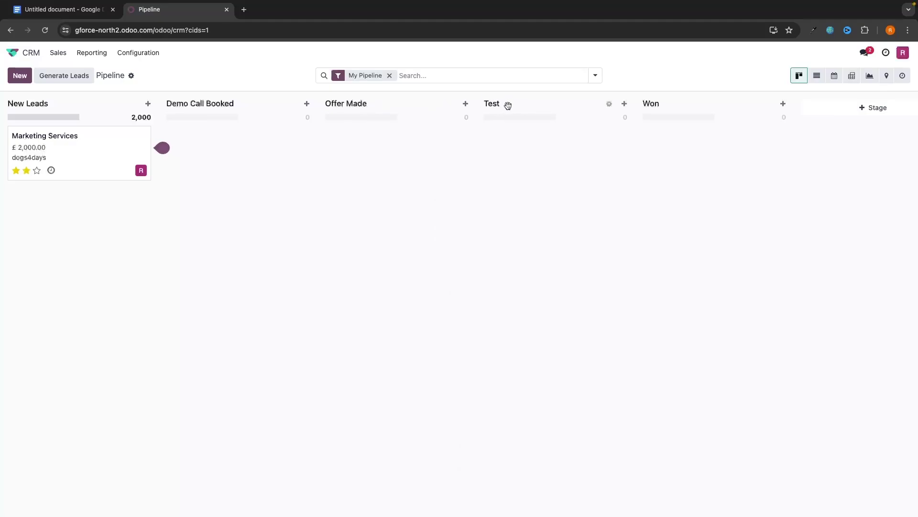
click(610, 105)
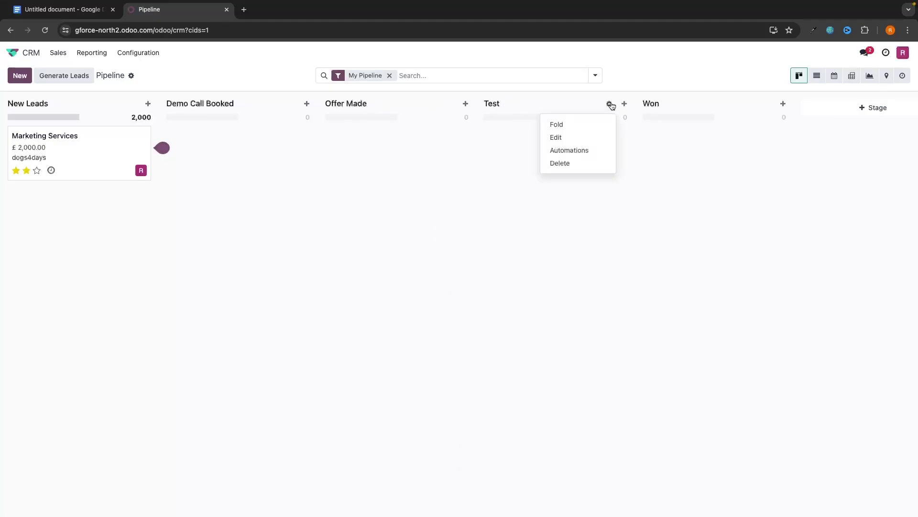
click(568, 166)
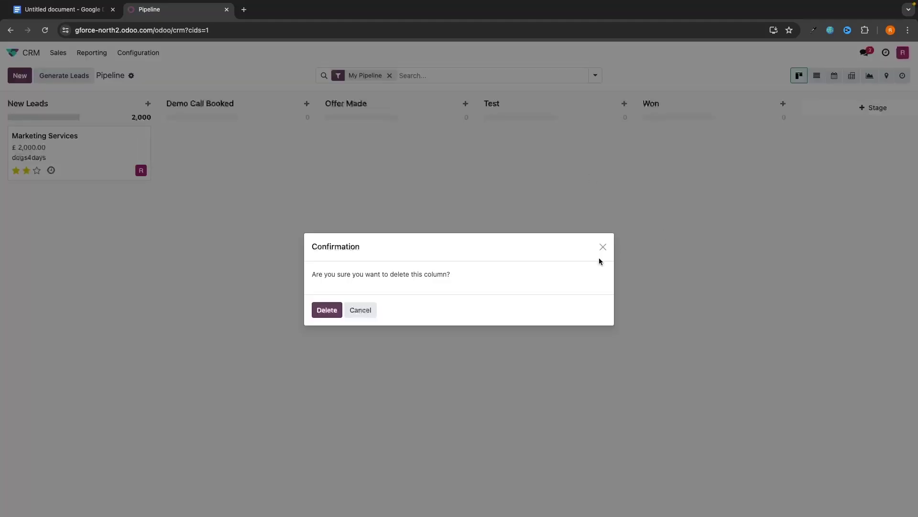
click(330, 310)
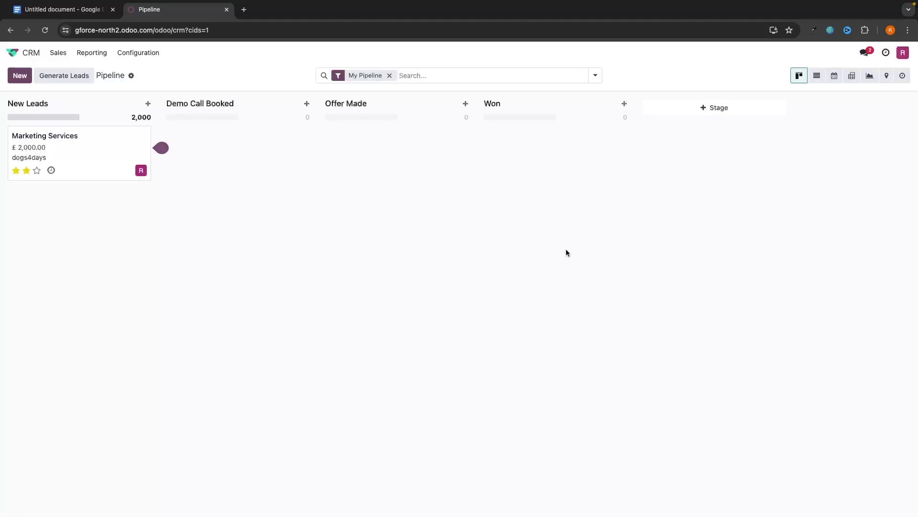
mouse_move(64, 146)
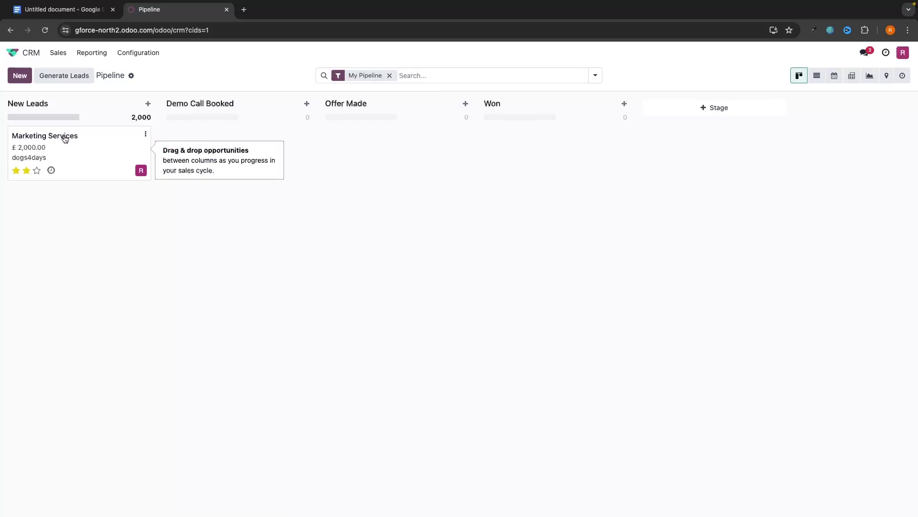
Step: Drop the Marketing Services card into the Demo Call Booked column
drag(65, 139, 211, 148)
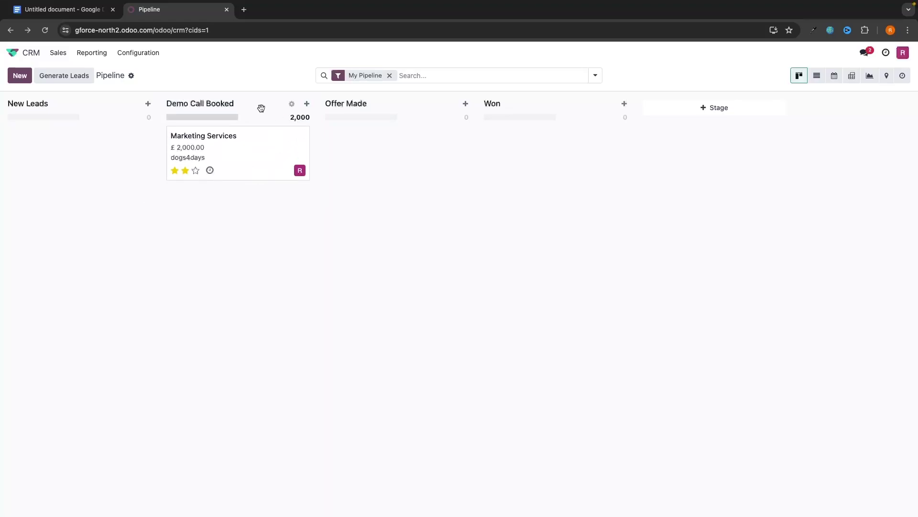
mouse_move(298, 131)
Step: Schedule a To-Do 'Demo call for marketing services' due 17 July 2024
click(211, 170)
click(306, 216)
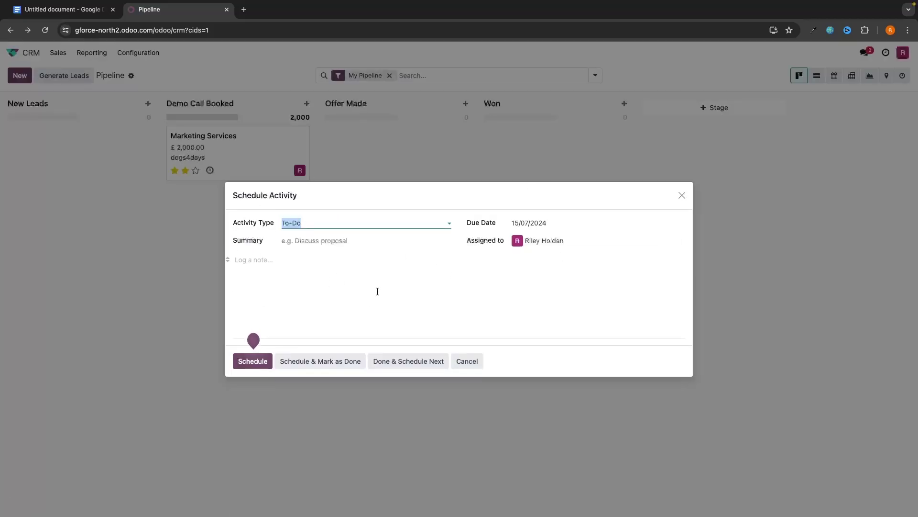
text(Demo)
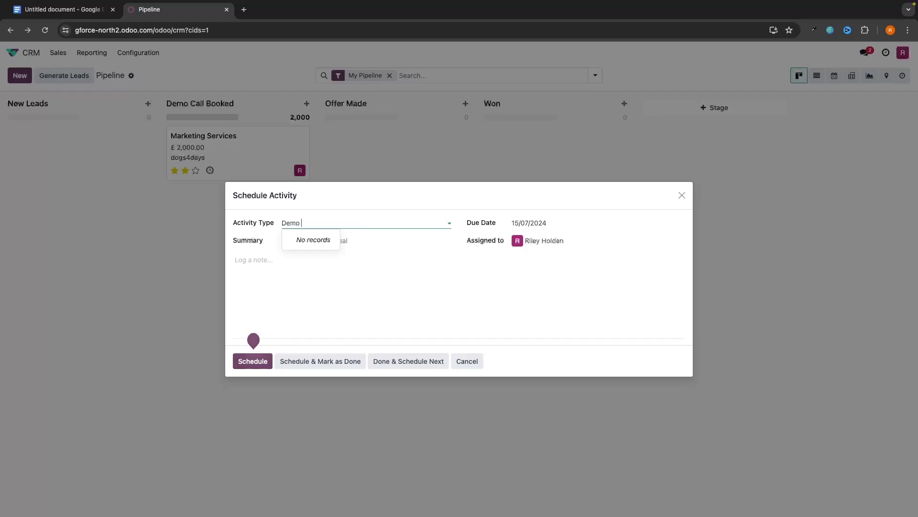
click(343, 239)
text(Demo call for marketing ser)
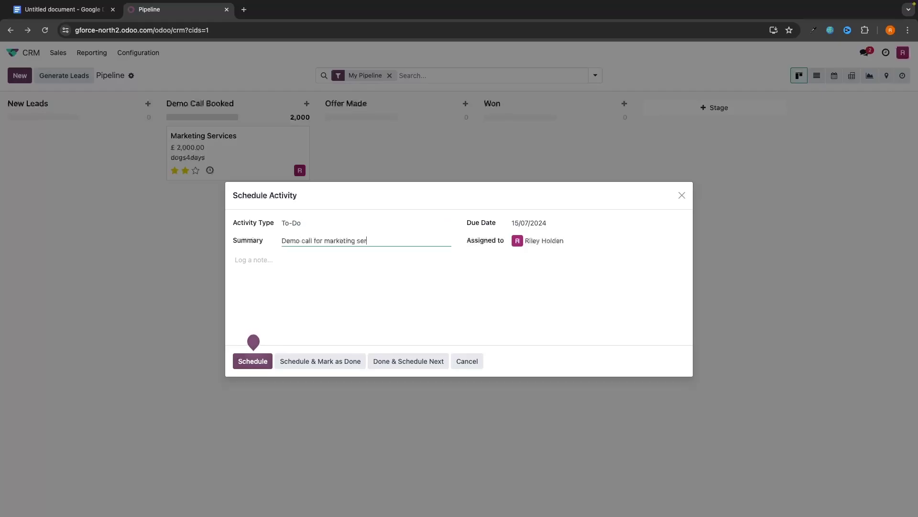
text(vices)
click(527, 223)
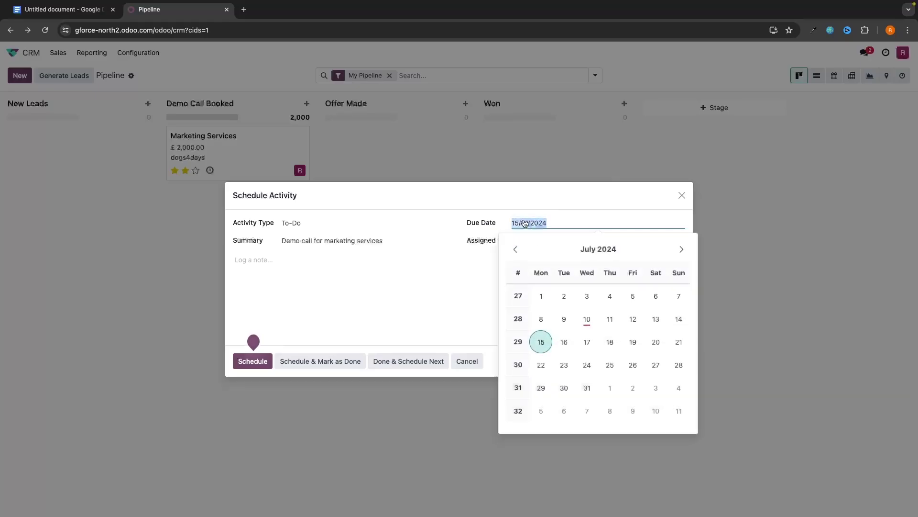
click(587, 342)
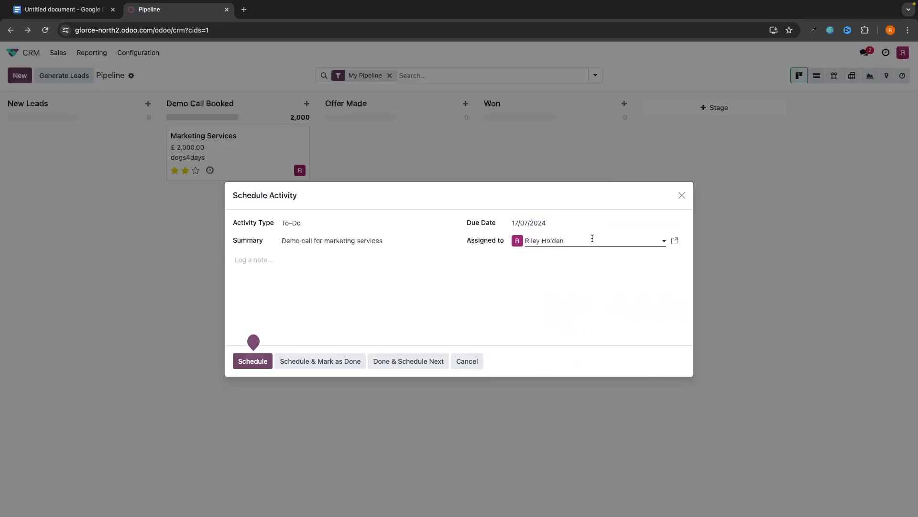
click(255, 364)
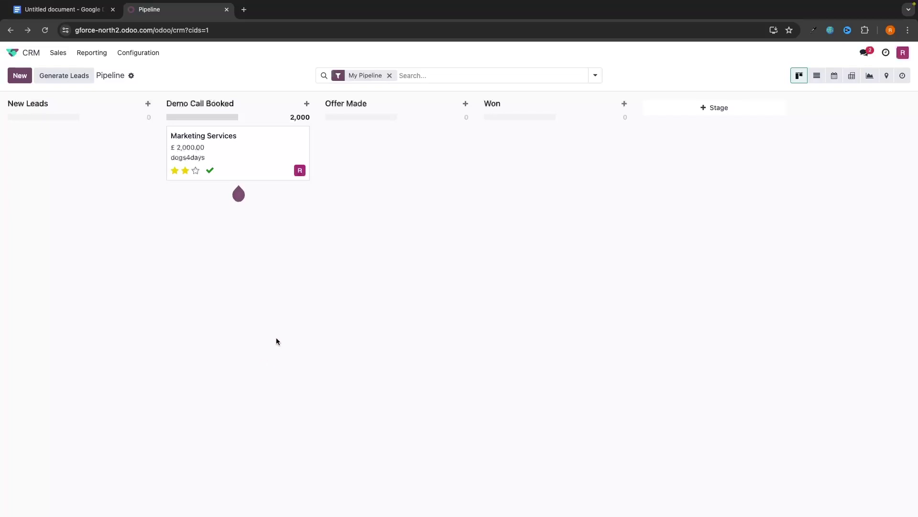
Step: Move the Marketing Services card into the Won column
mouse_move(211, 175)
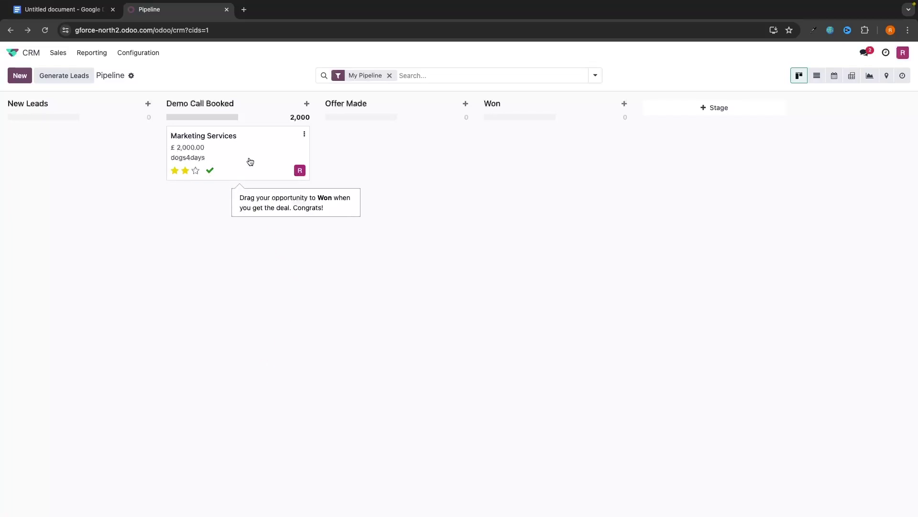
drag(201, 141, 547, 155)
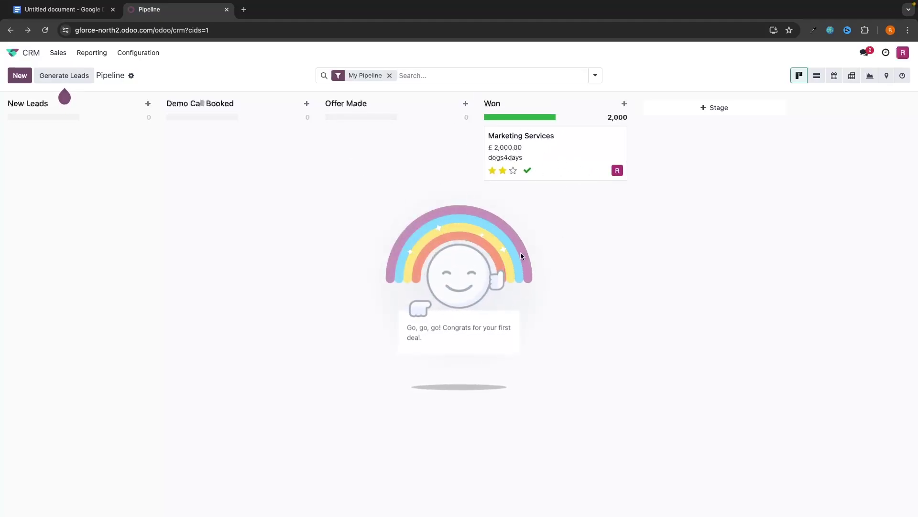
drag(556, 156, 526, 153)
click(148, 104)
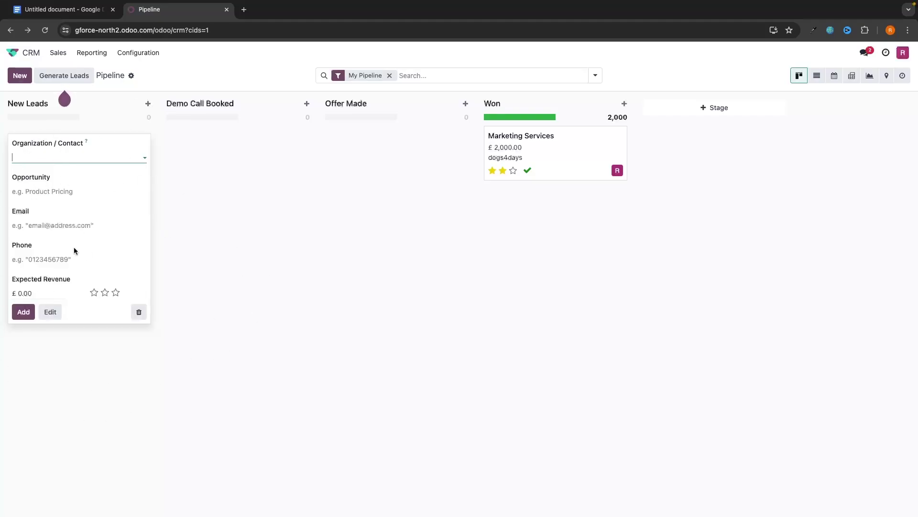
click(268, 266)
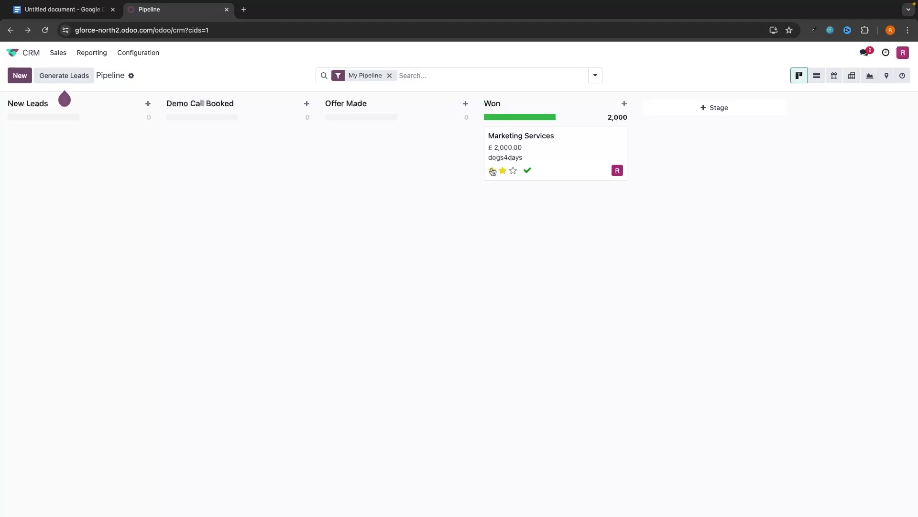
Step: Add a new pipeline stage named Lost after Won
click(699, 110)
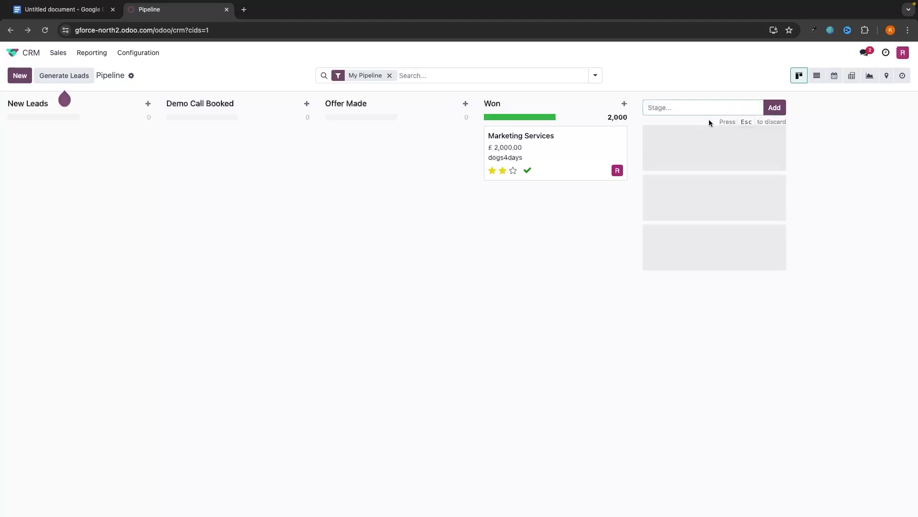
text(Lost)
key(Return)
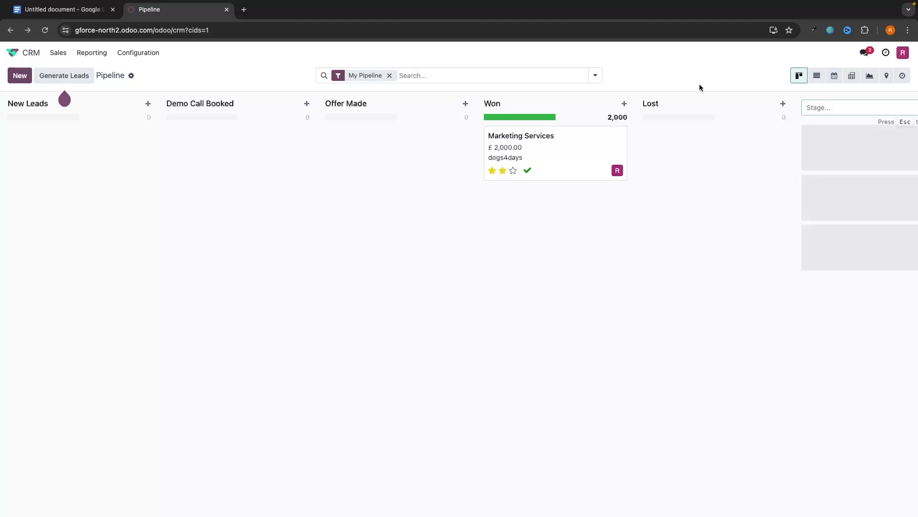
click(702, 102)
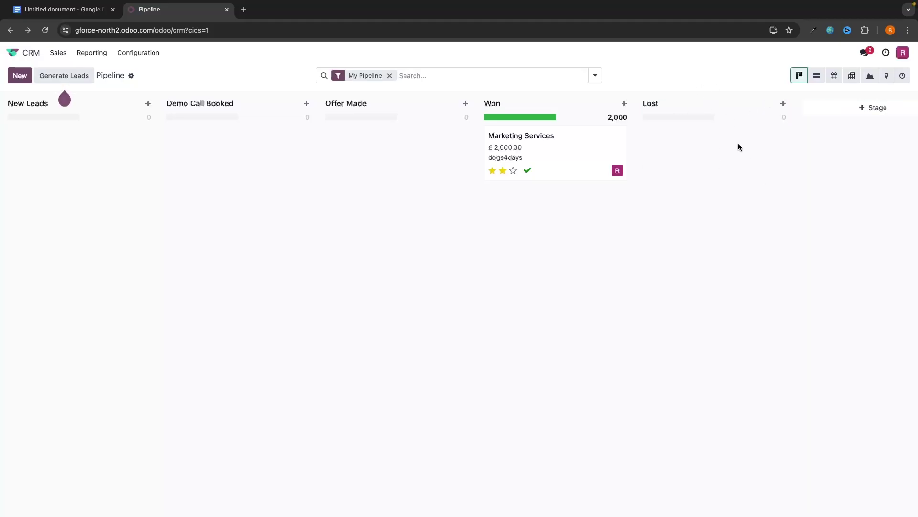
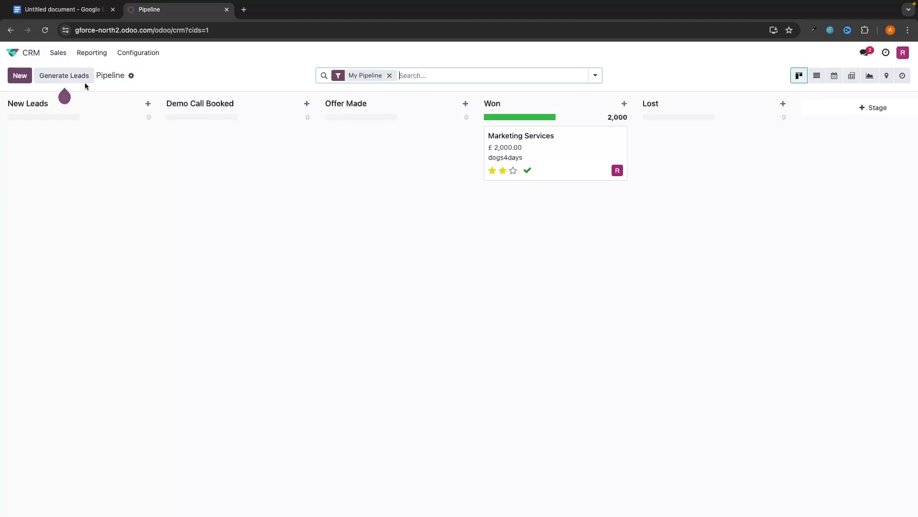
Step: Generate three United Kingdom leads in the Media industry, including BBC News and The Economist
click(68, 76)
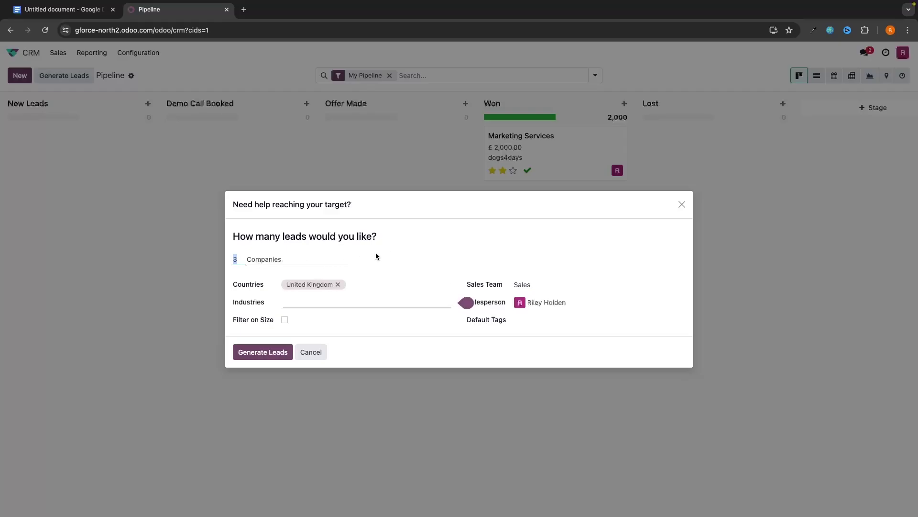
click(334, 302)
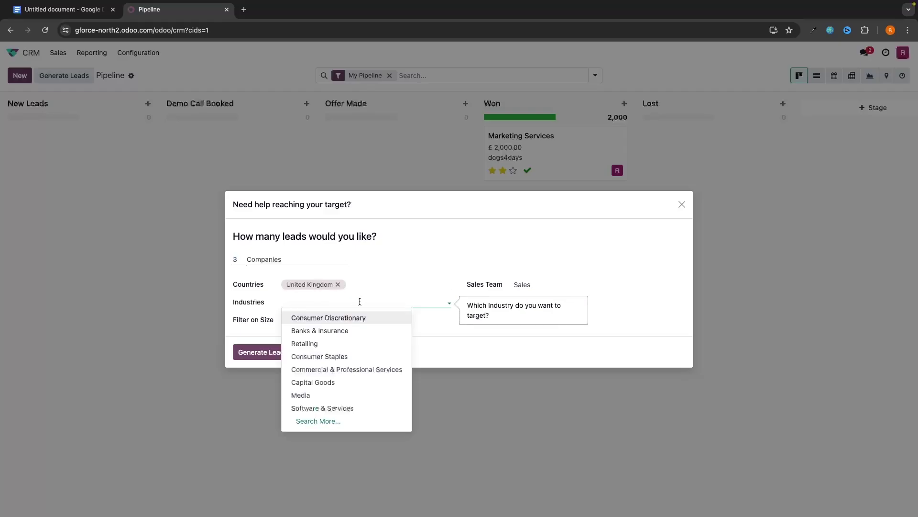
click(320, 396)
click(262, 352)
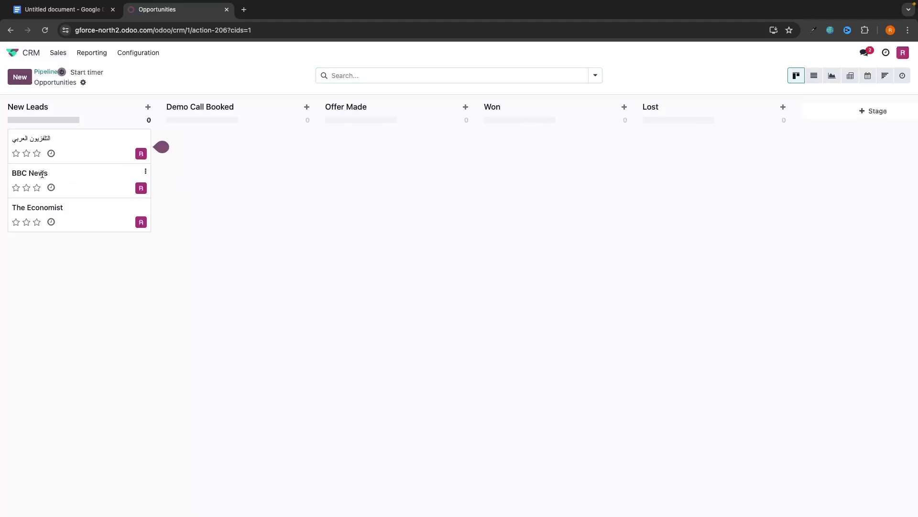
Step: Look over the BBC News lead, then reopen the Generate Leads form
click(43, 177)
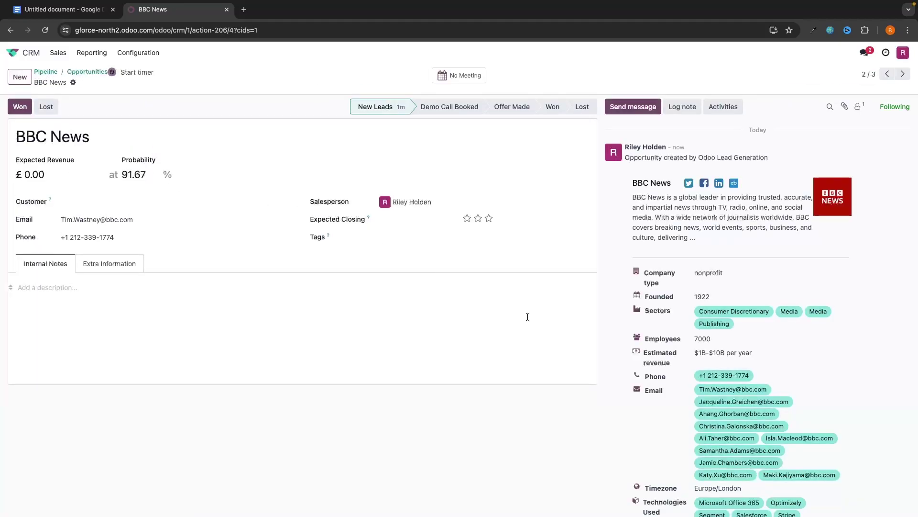
scroll(527, 316, left, 5)
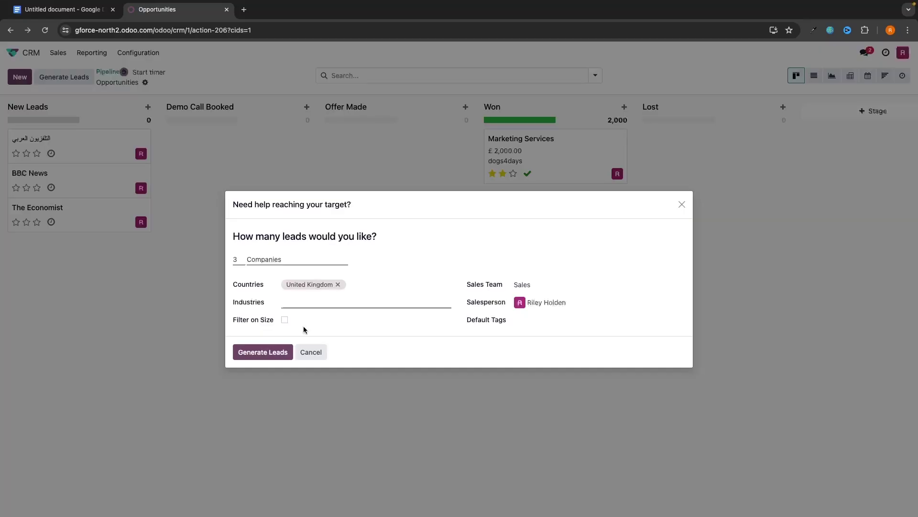
click(682, 204)
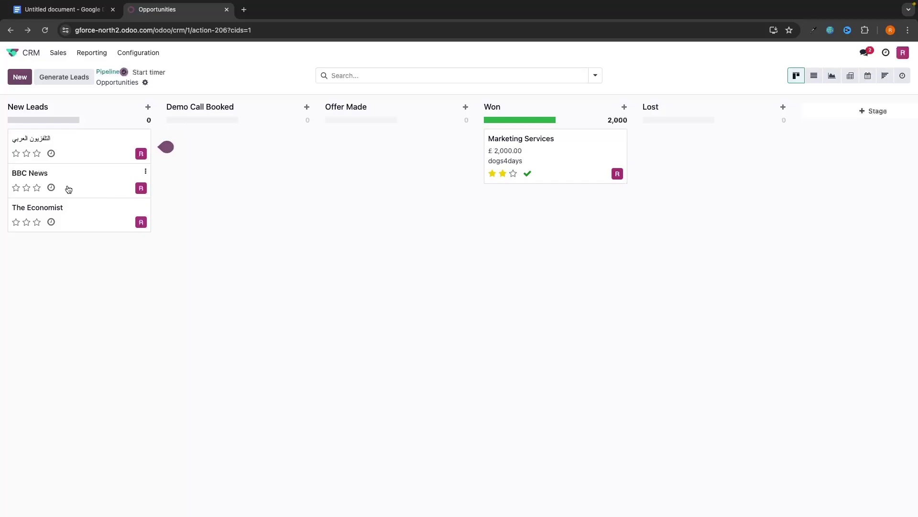
click(64, 77)
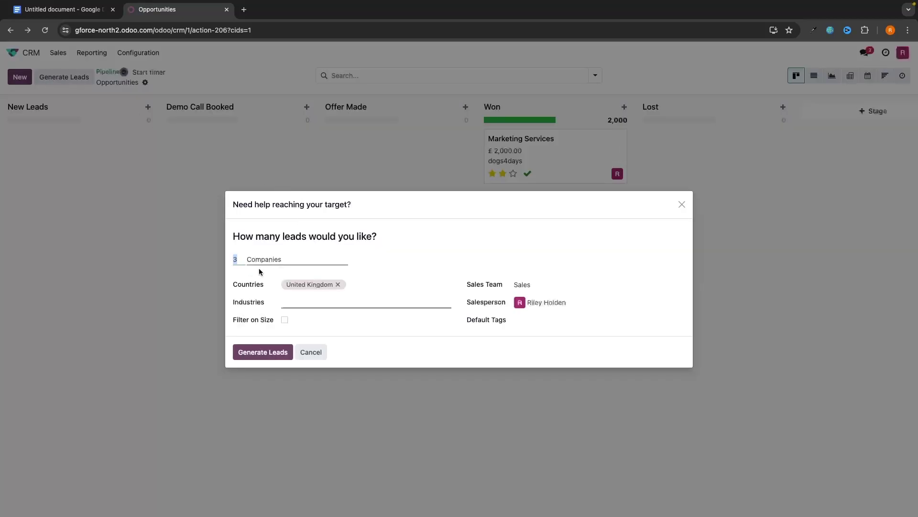
Step: Generate three more UK Media leads filtered to companies of 1 to 10 employees
click(303, 300)
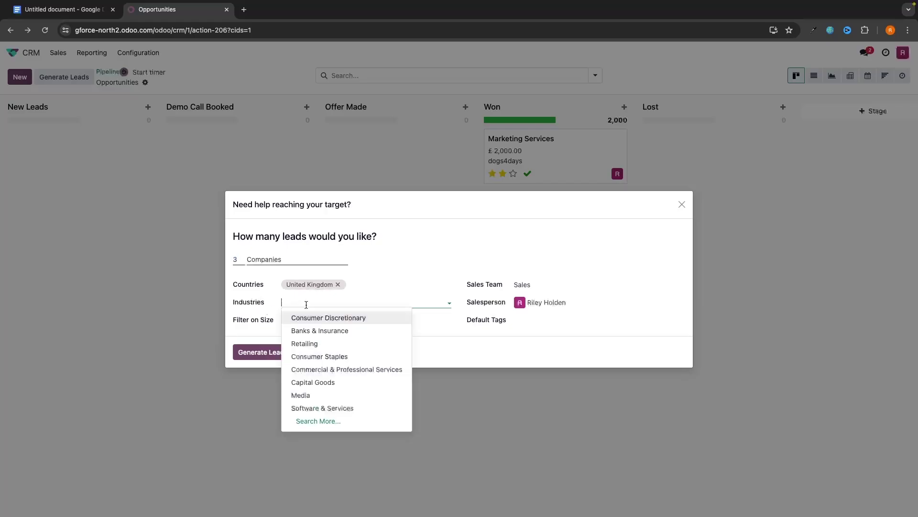
click(316, 392)
click(285, 320)
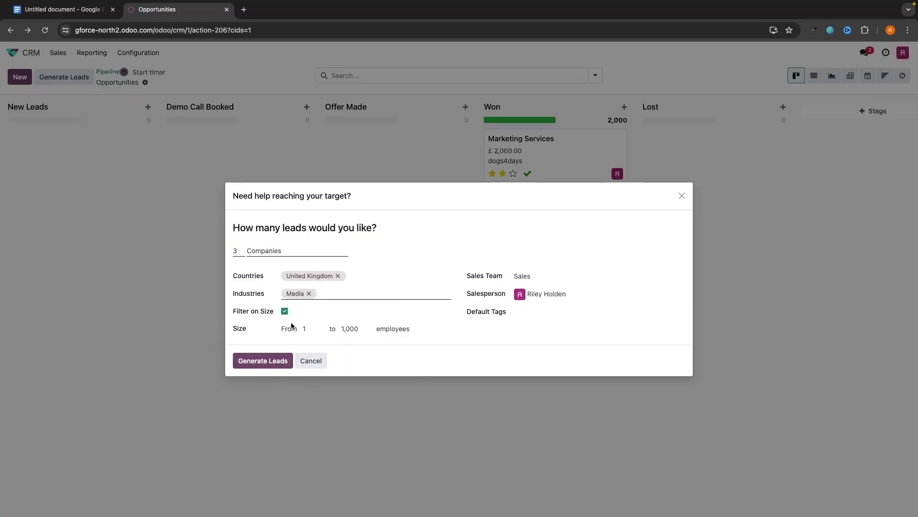
double_click(350, 330)
text(10)
click(267, 359)
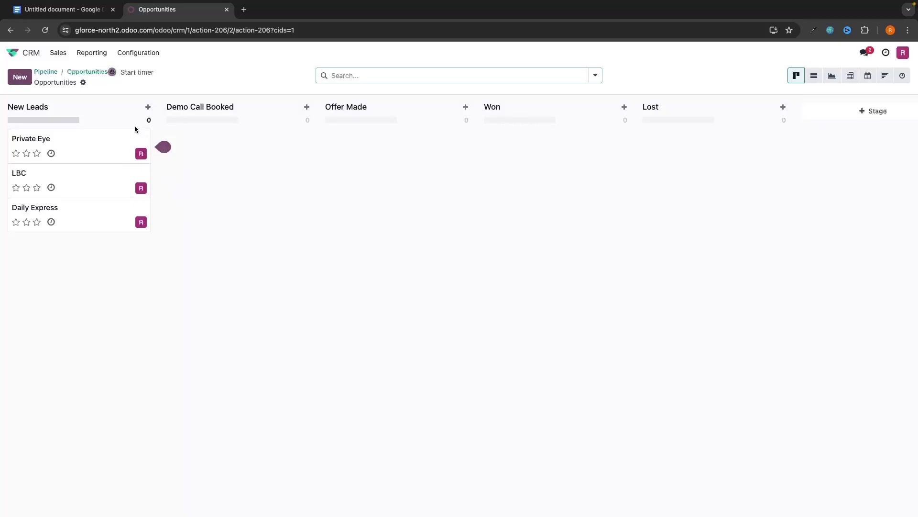
click(143, 138)
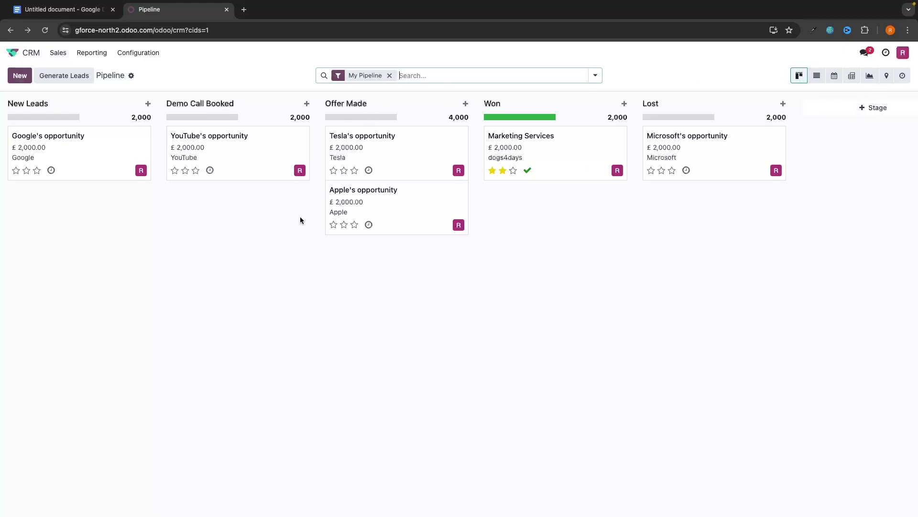
Step: Switch the pipeline between List, Calendar and Kanban views
click(818, 77)
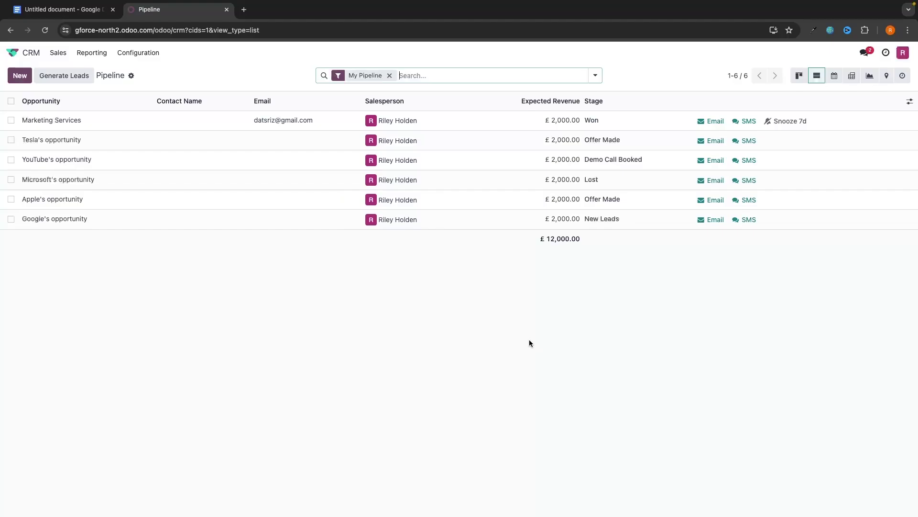
click(834, 75)
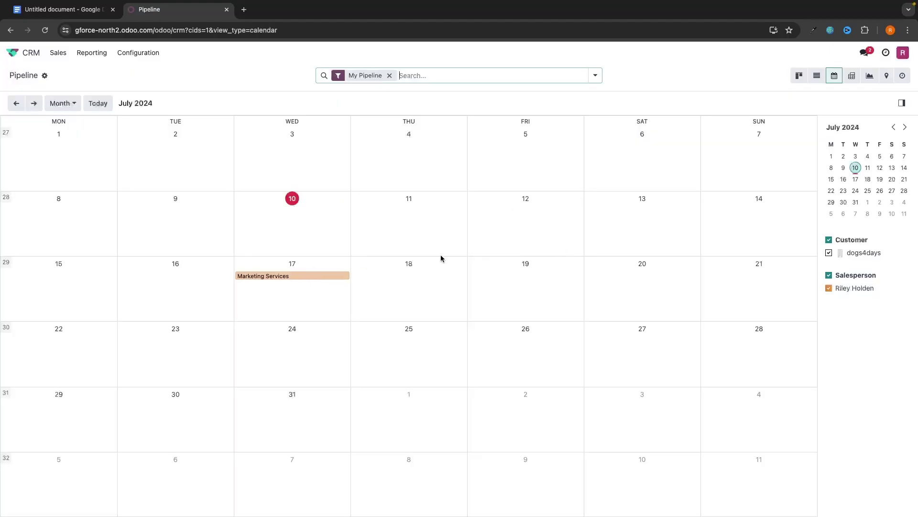
click(800, 76)
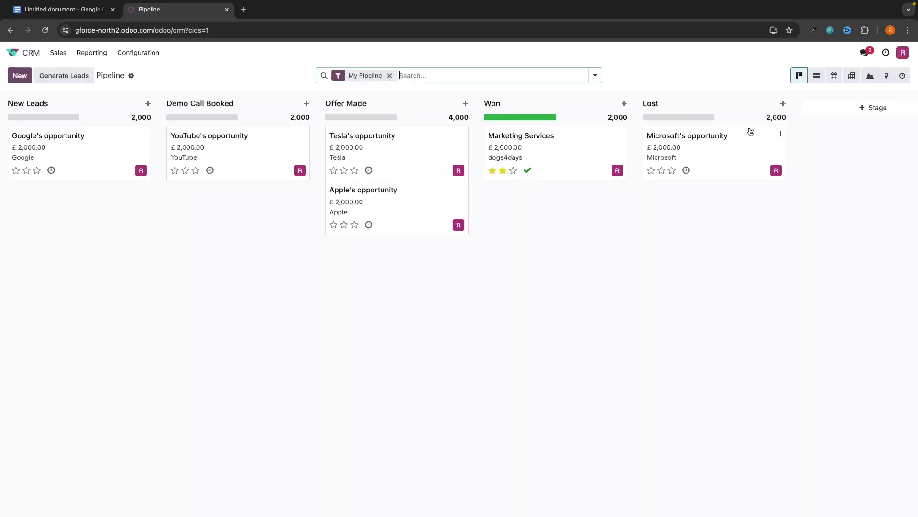
click(834, 76)
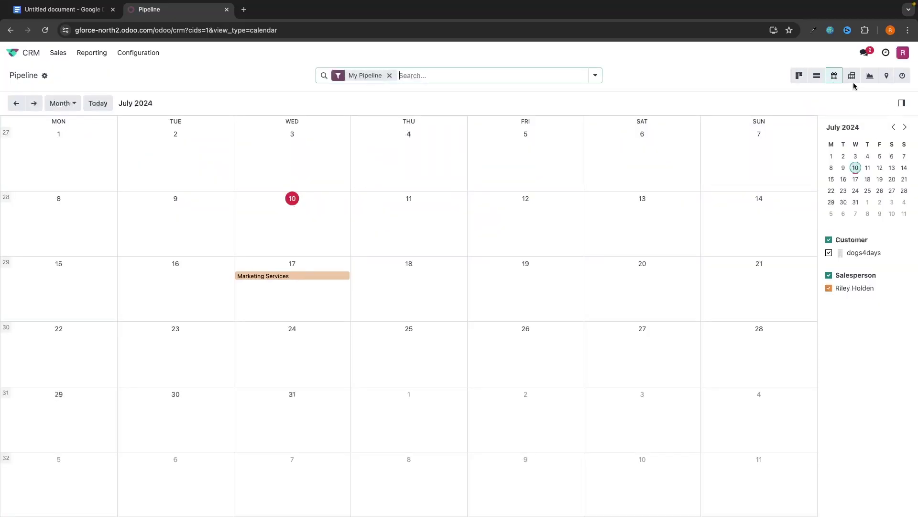
click(800, 75)
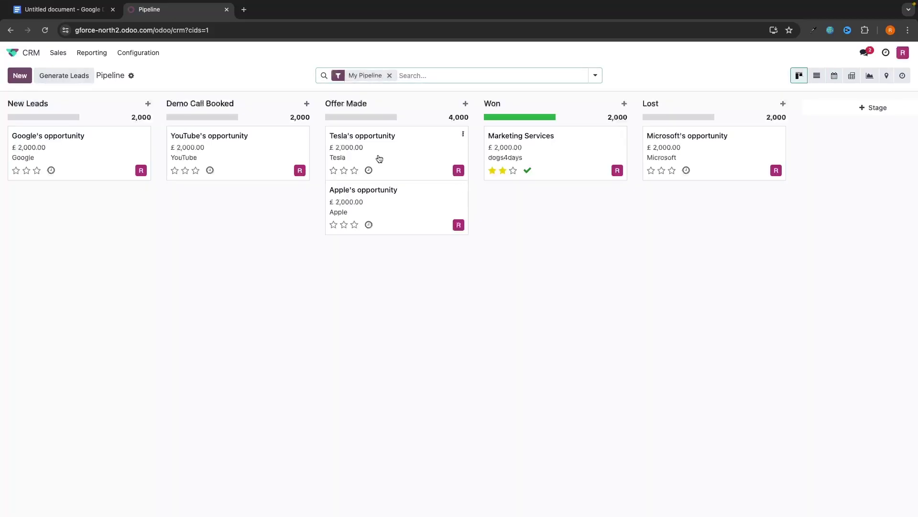
Step: Schedule a meeting on Tesla's opportunity and show it in the Calendar view
click(368, 171)
click(426, 217)
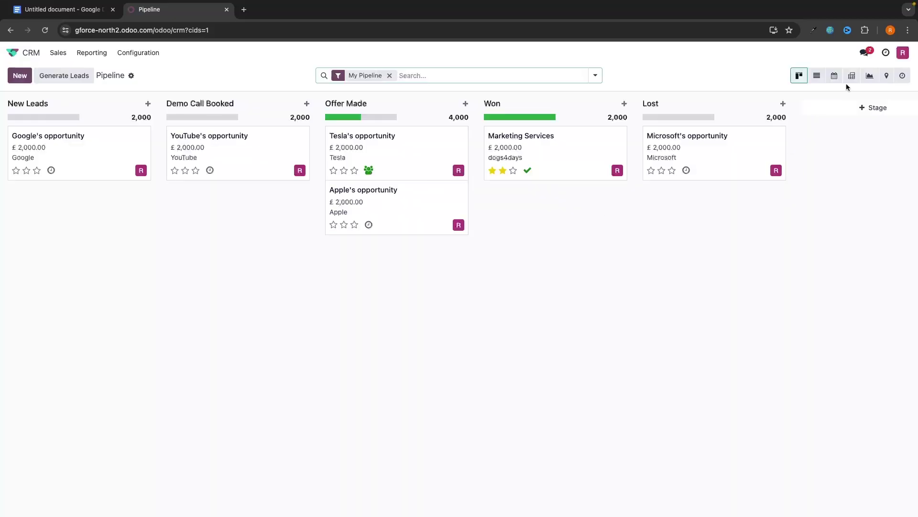
click(834, 76)
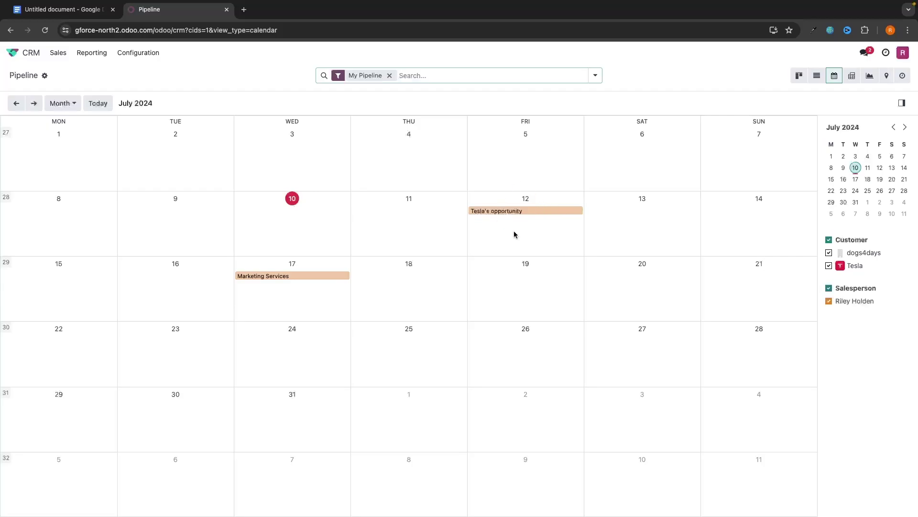
click(799, 75)
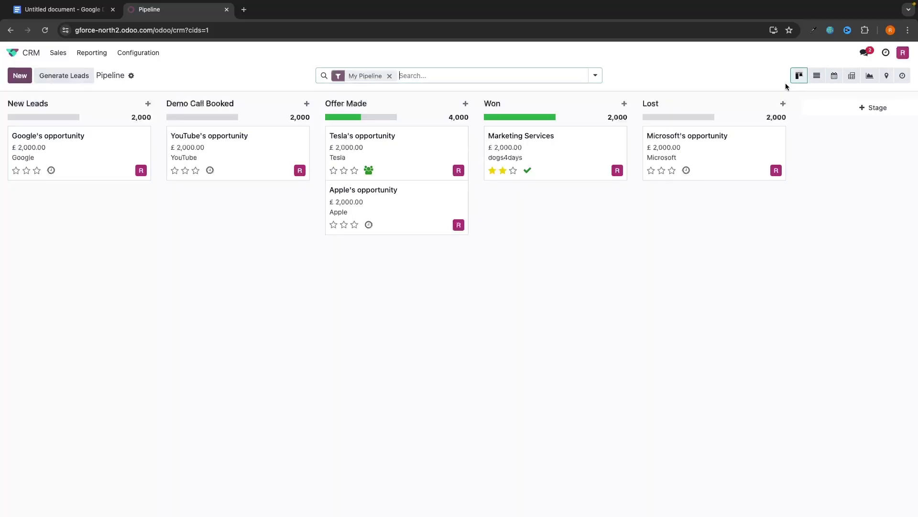
click(835, 76)
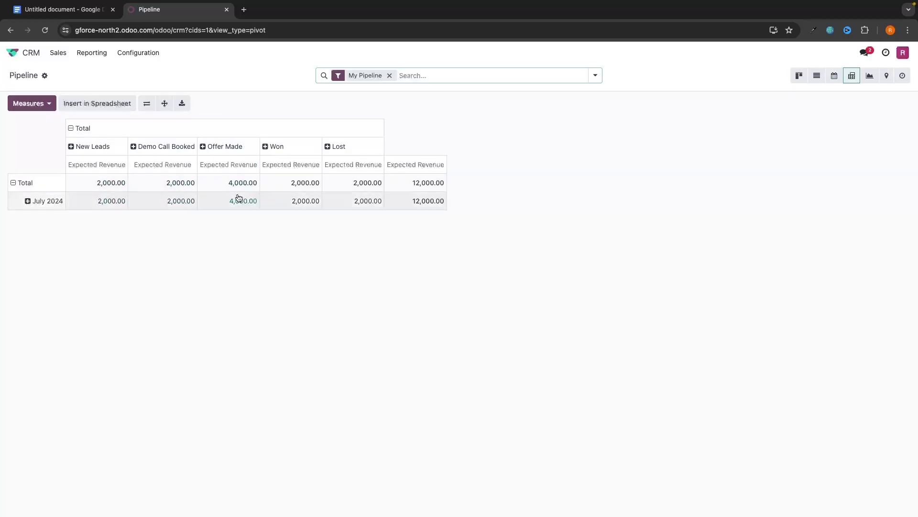
Step: Check the pivot table of expected revenue and the opportunity-count graph, then return to Kanban
click(799, 76)
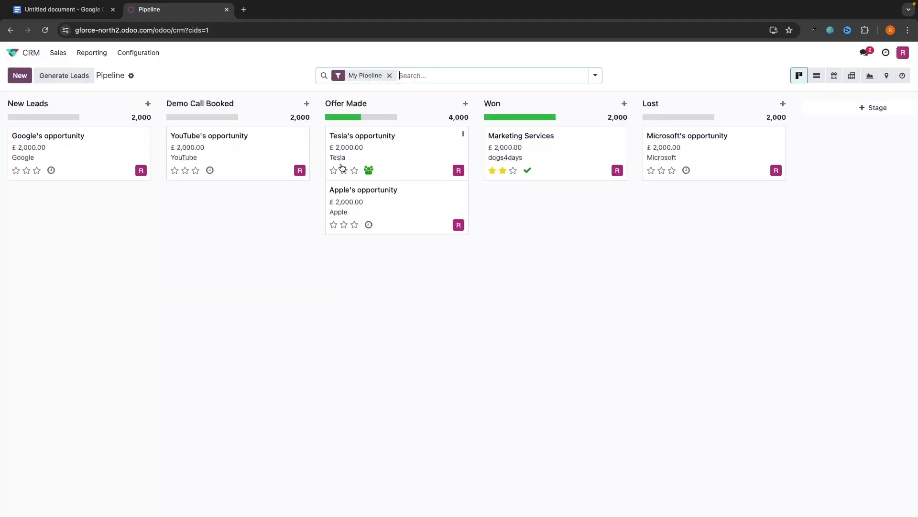
click(852, 76)
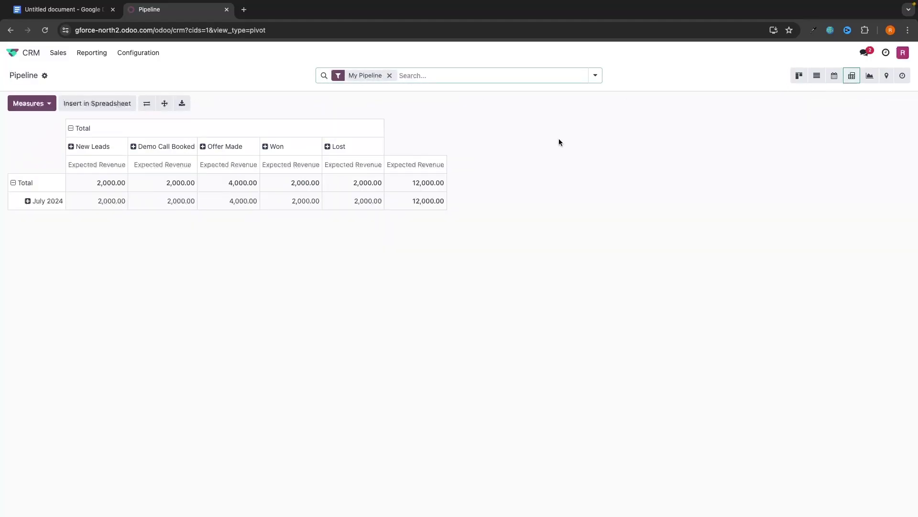
click(869, 75)
mouse_move(457, 257)
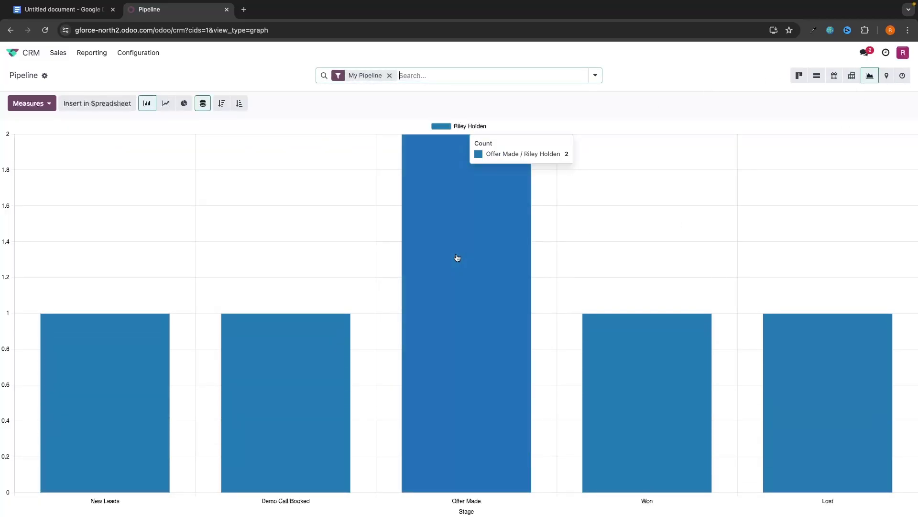
mouse_move(593, 321)
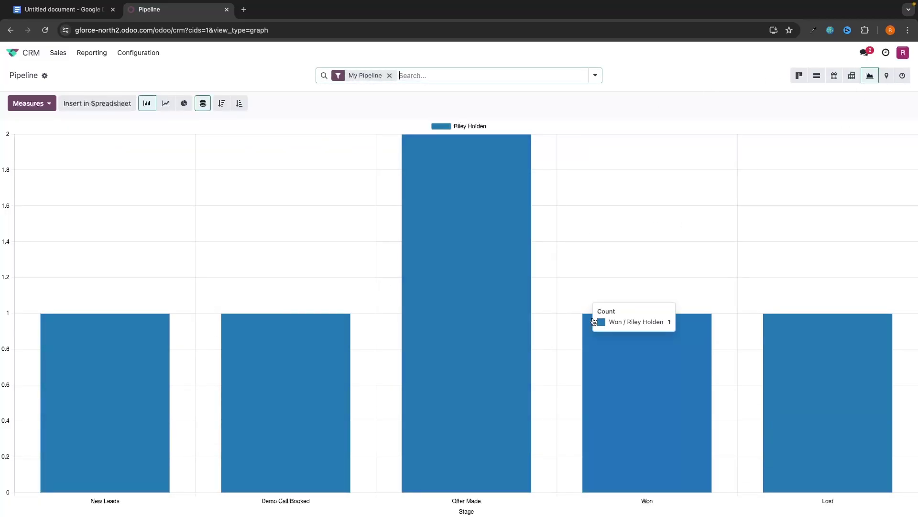
mouse_move(102, 348)
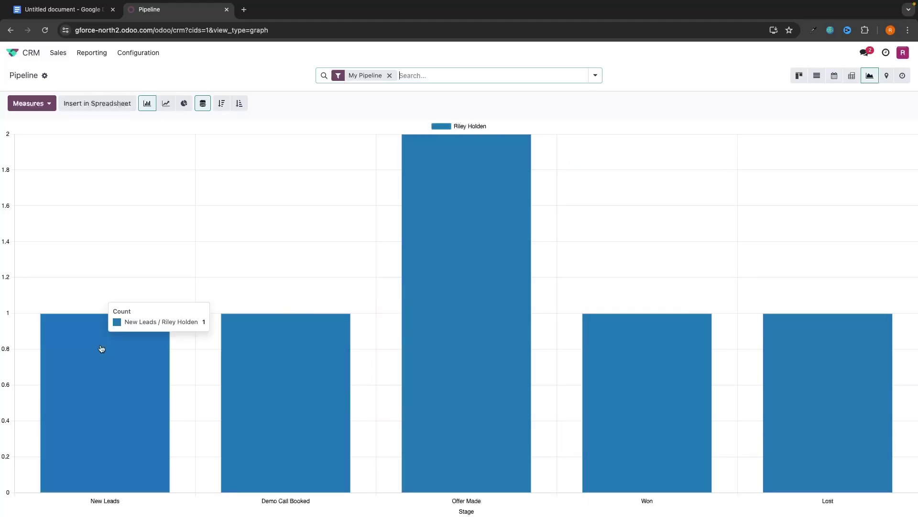
click(799, 75)
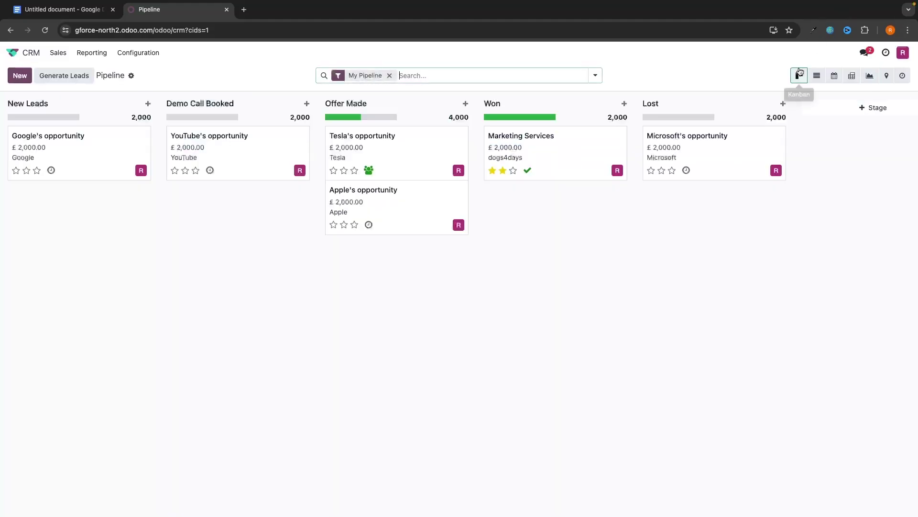
Step: Try the bar, line, pie and map views, then open Sales > My Activities
click(868, 77)
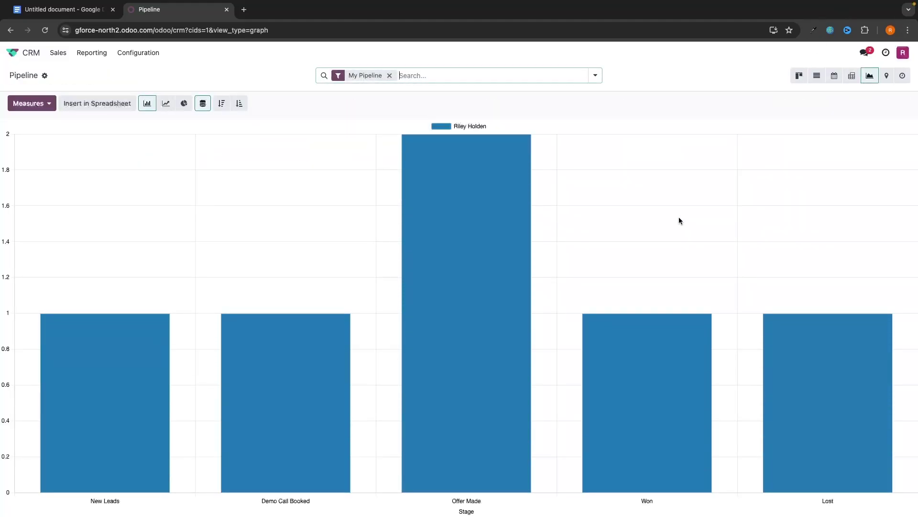
click(165, 103)
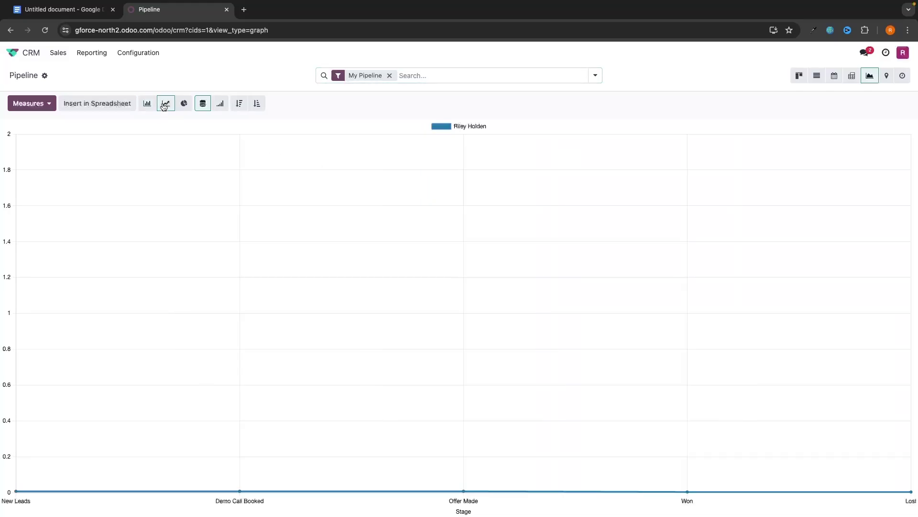
click(187, 105)
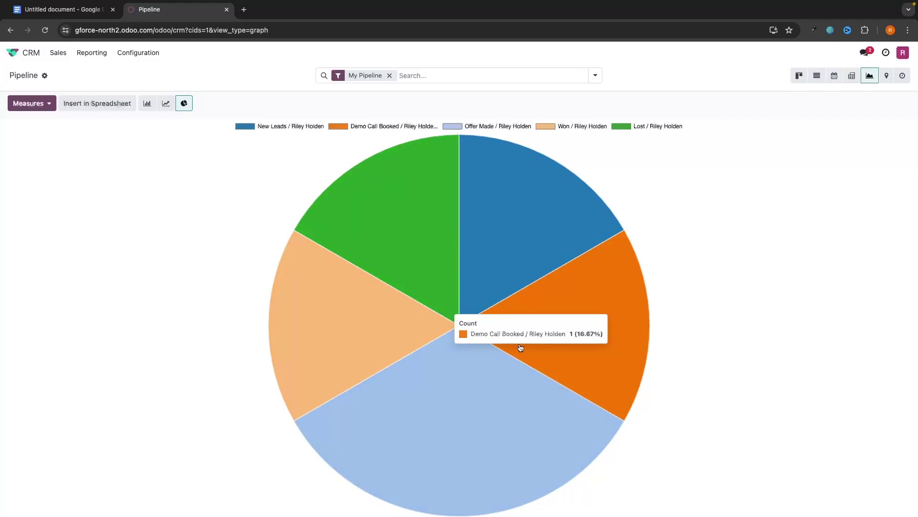
click(887, 76)
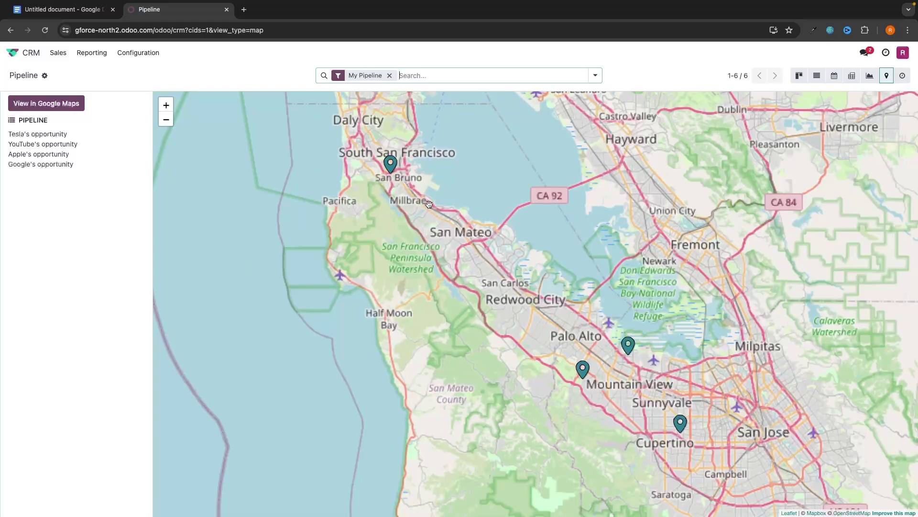
click(800, 75)
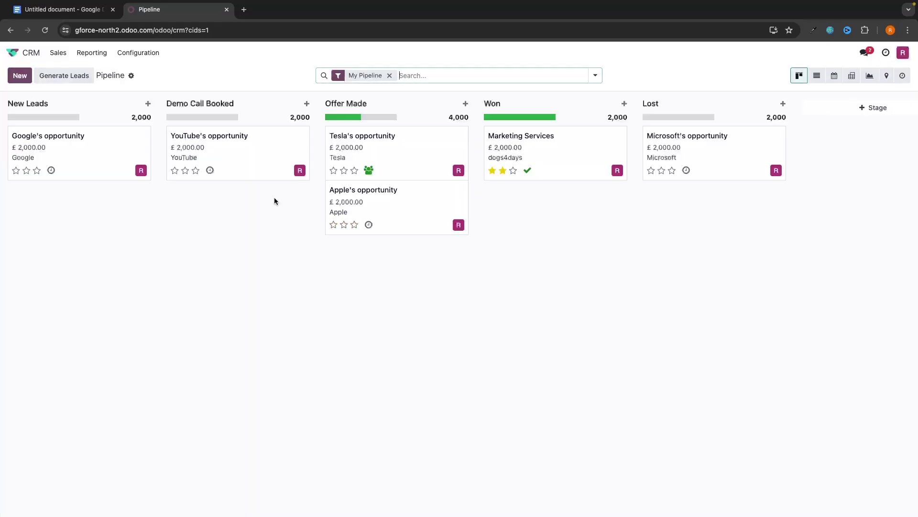
click(57, 55)
click(71, 86)
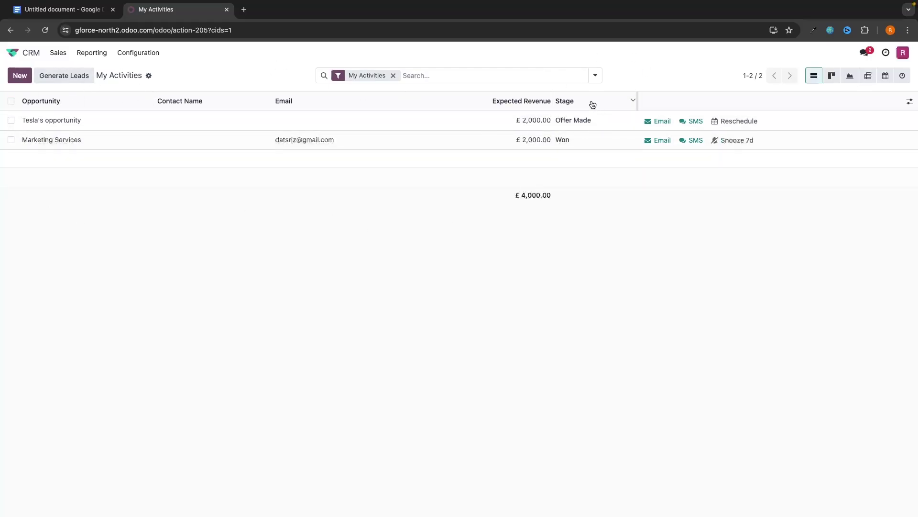
Step: Add the My Deadline optional column and sort the activities by it
click(910, 101)
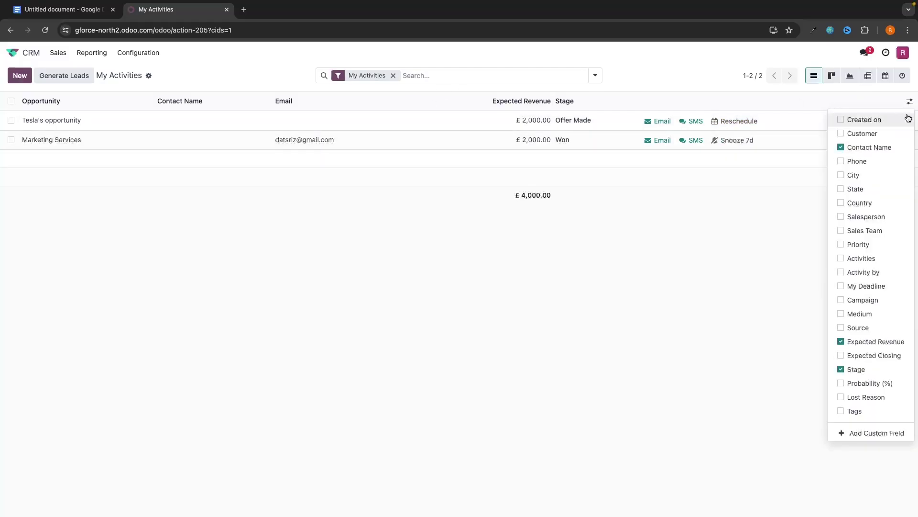
click(852, 286)
click(673, 232)
click(415, 106)
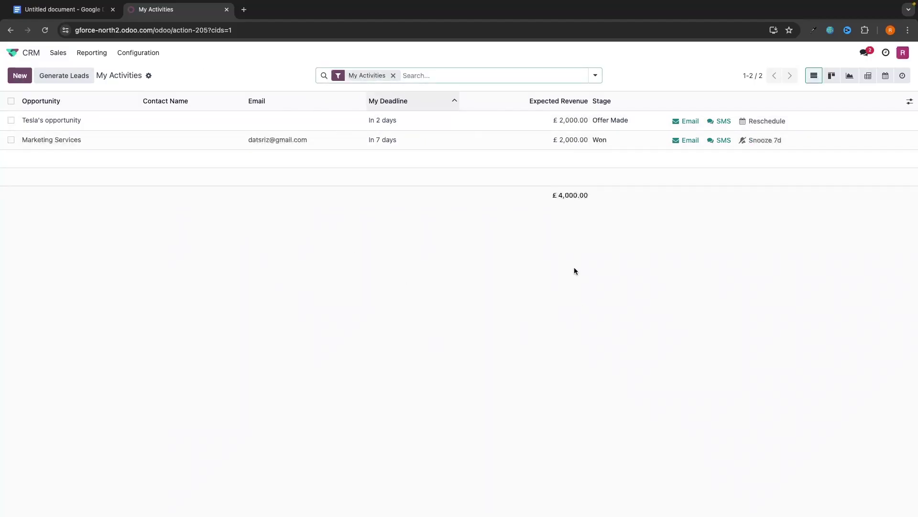
Step: Bring up the Sales navigation menu
click(58, 53)
click(58, 53)
click(57, 53)
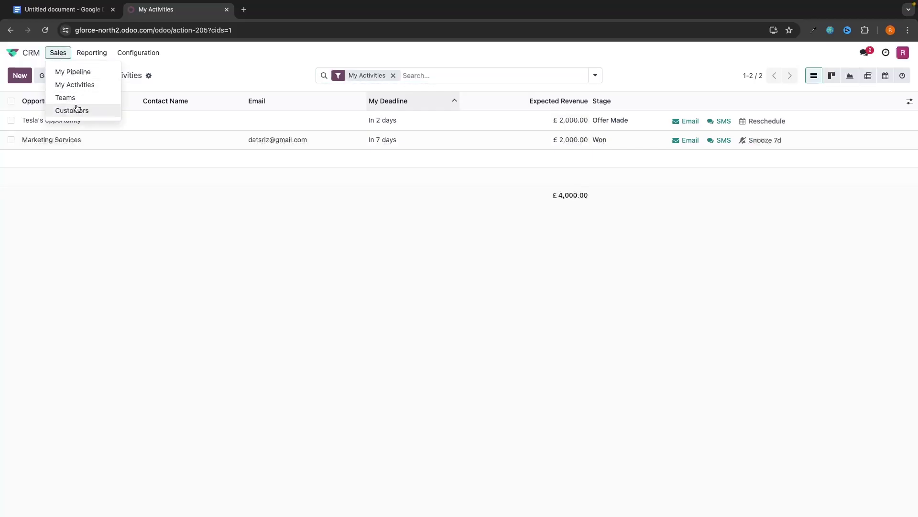
Step: Visit Customers, then go back to My Pipeline and discard a quick-create lead
click(77, 109)
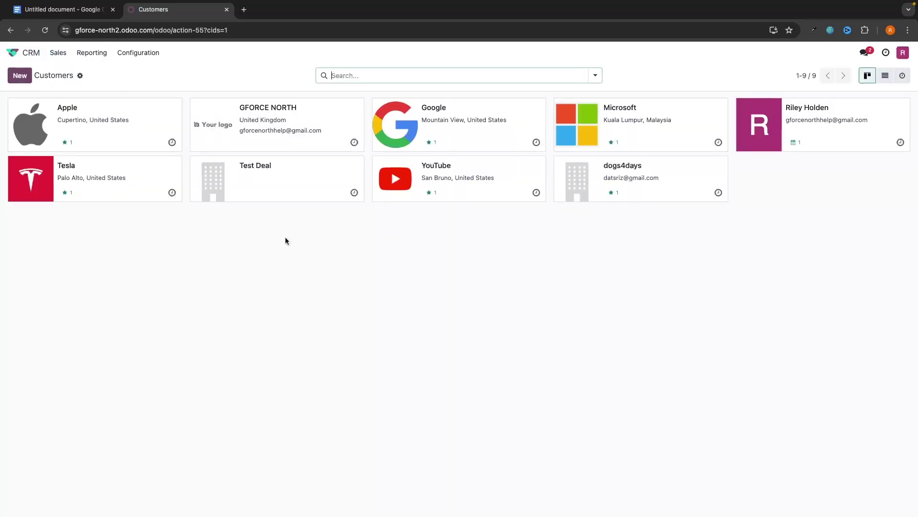
click(66, 54)
click(70, 68)
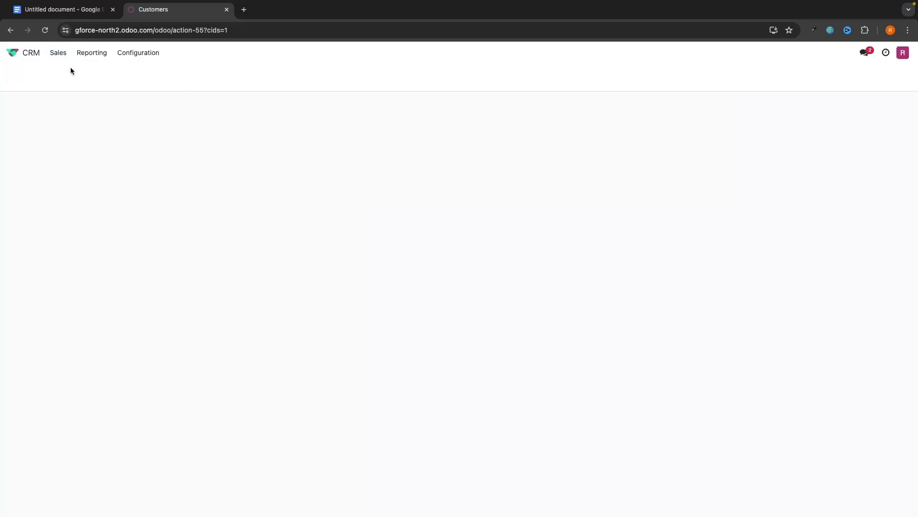
click(148, 103)
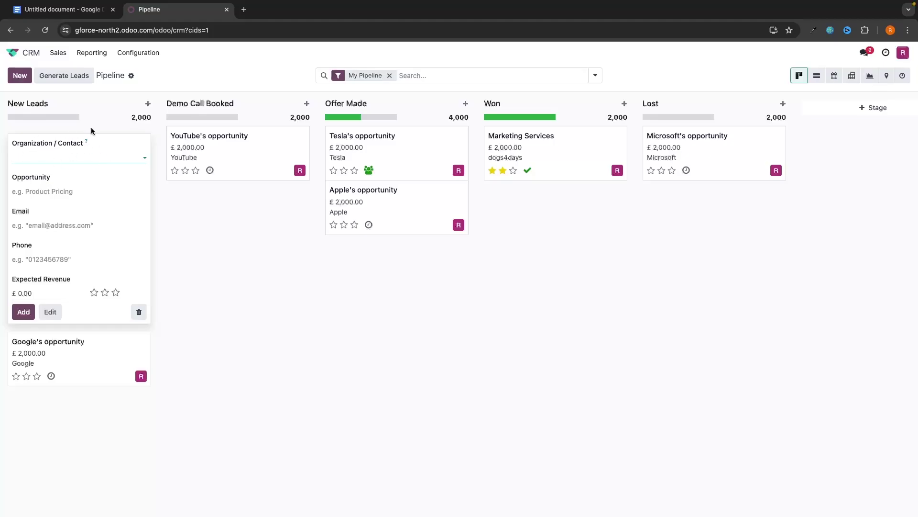
click(223, 218)
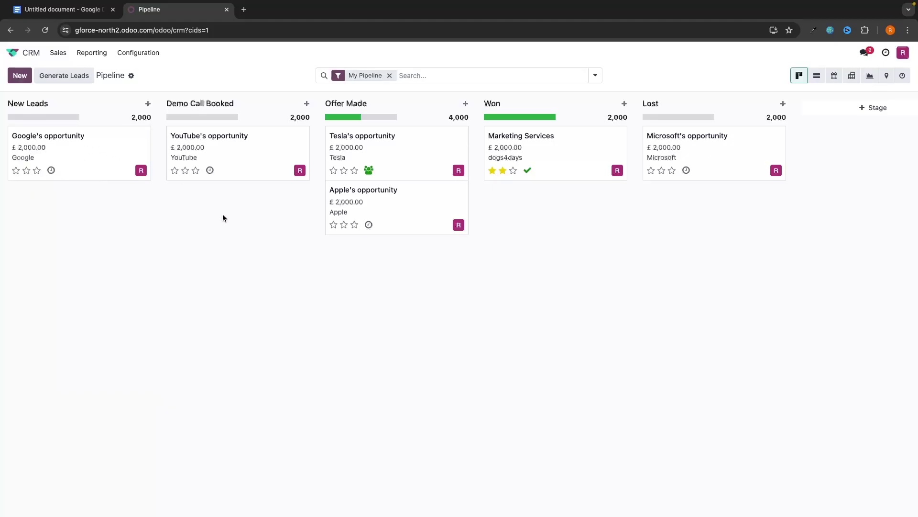
Step: Return to Sales > Customers and start a new blank customer
click(58, 53)
click(72, 111)
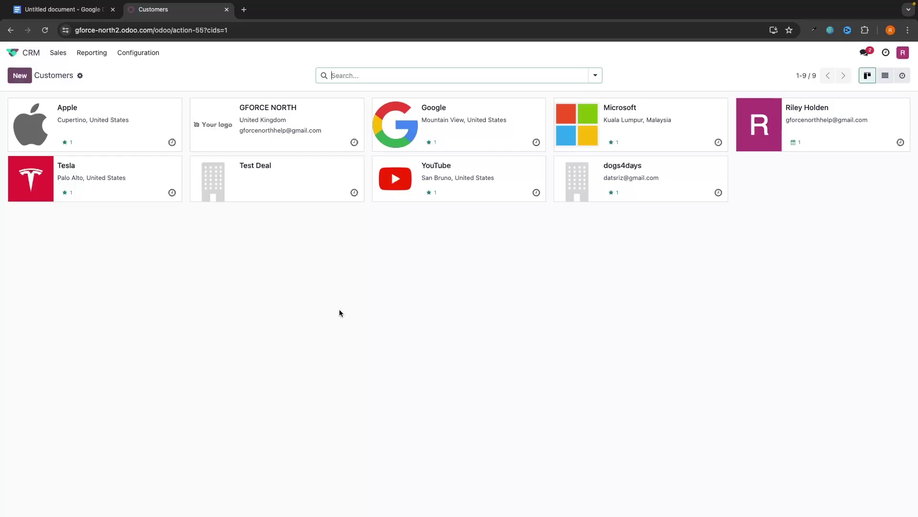
click(19, 75)
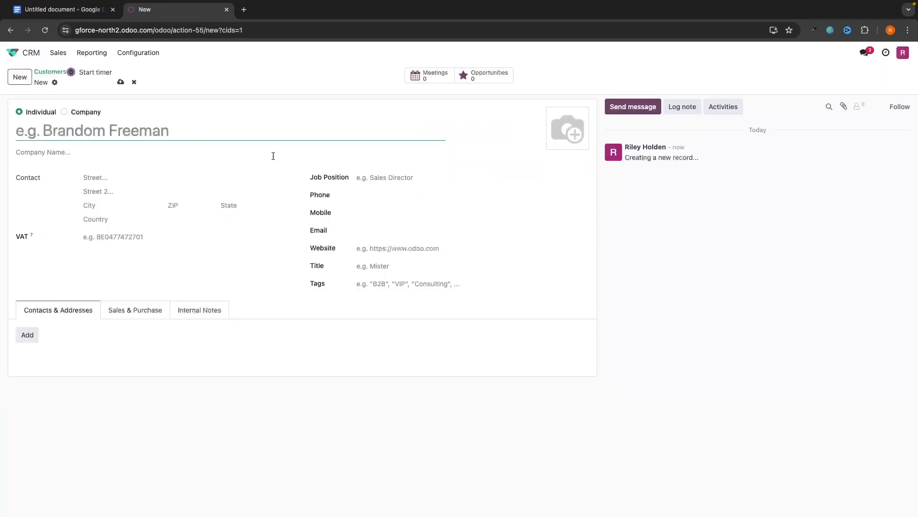
click(54, 56)
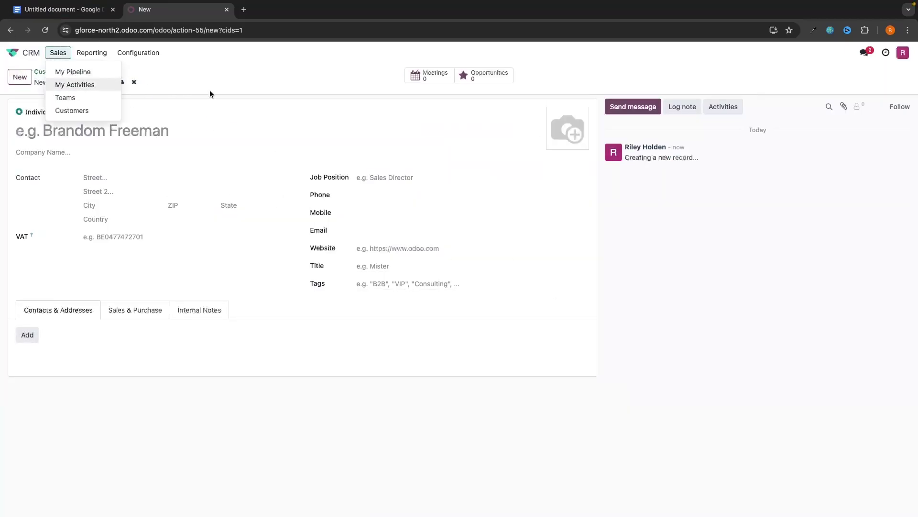
click(252, 84)
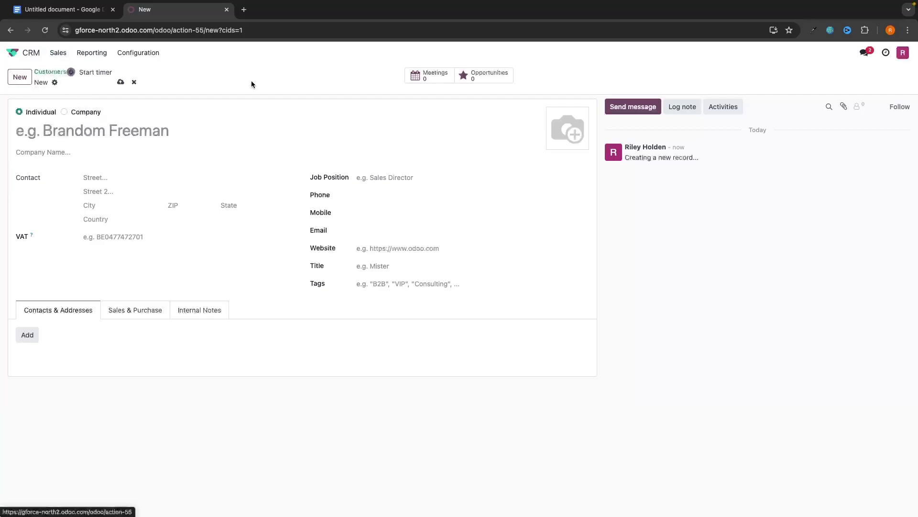
click(99, 59)
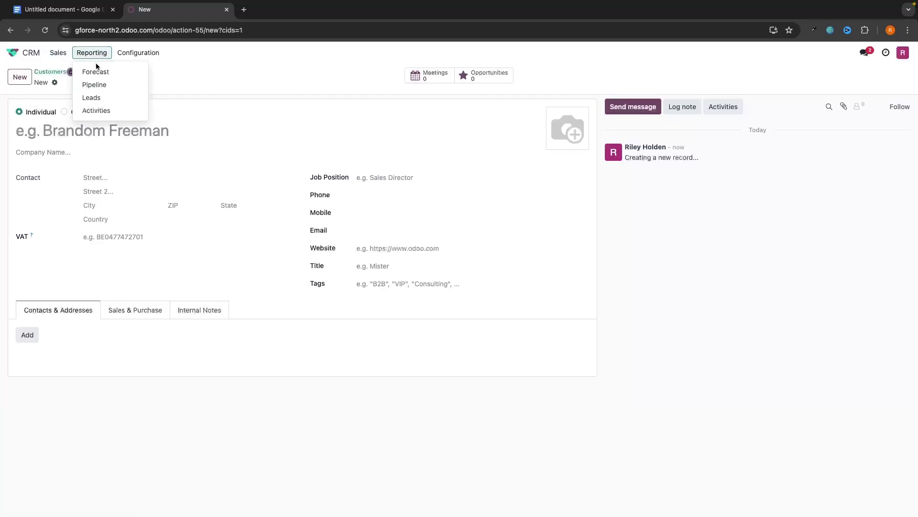
Step: In Forecast, move Marketing Services to July, YouTube/Apple to August, Tesla/Google to September, Microsoft to October
click(96, 71)
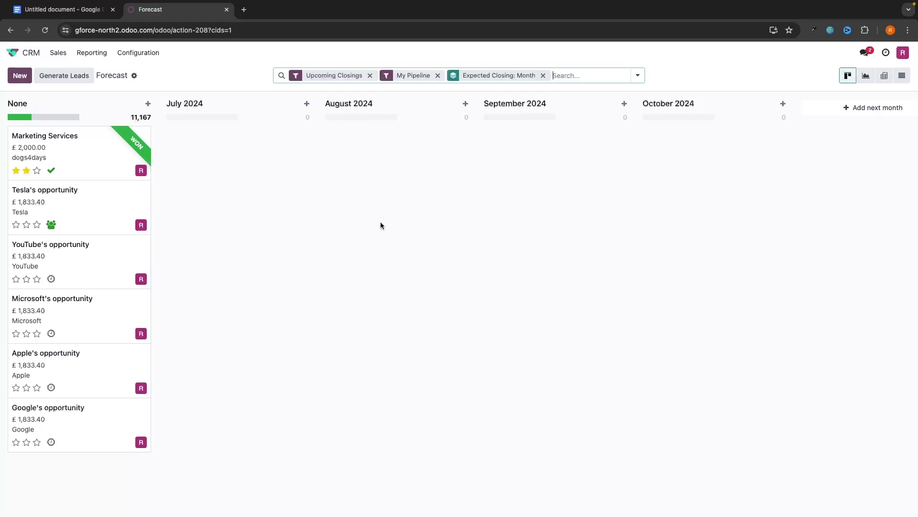
mouse_move(145, 136)
drag(56, 148, 229, 151)
drag(24, 147, 501, 172)
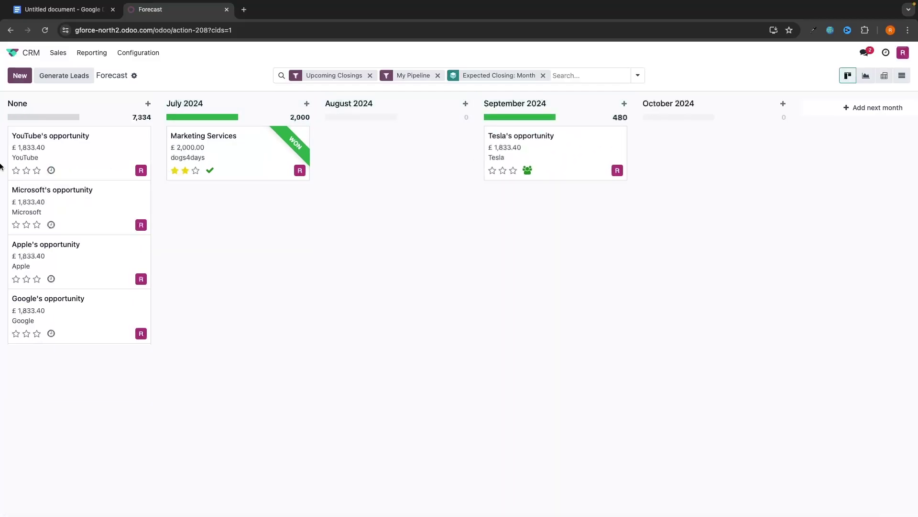
drag(8, 159, 130, 204)
drag(106, 166, 333, 186)
drag(29, 165, 708, 186)
drag(123, 162, 412, 239)
drag(134, 154, 543, 213)
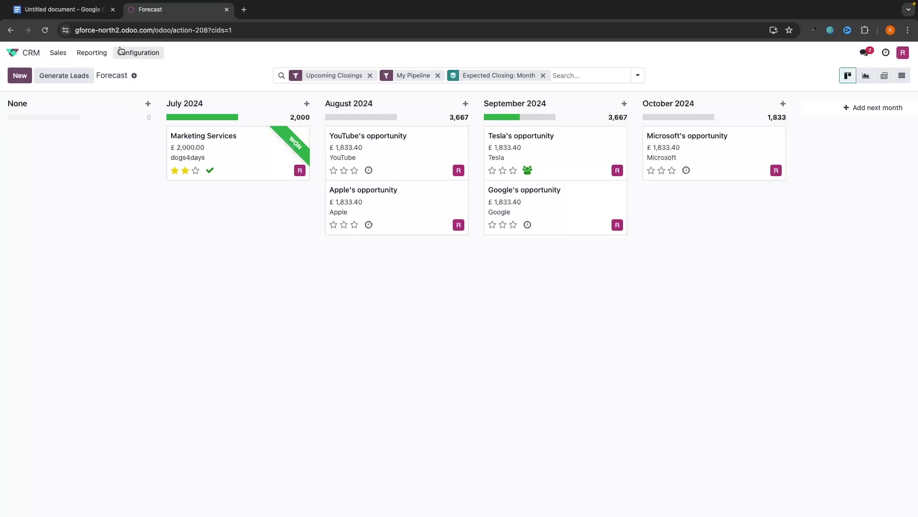
Step: Open Reporting > Pipeline Analysis and switch between line, pie and stacked bar charts
click(92, 52)
click(102, 83)
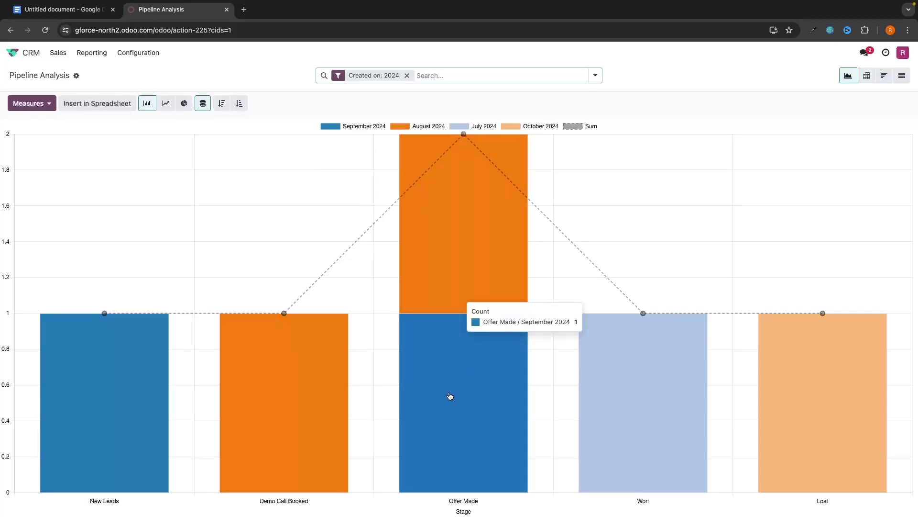
click(166, 104)
click(184, 104)
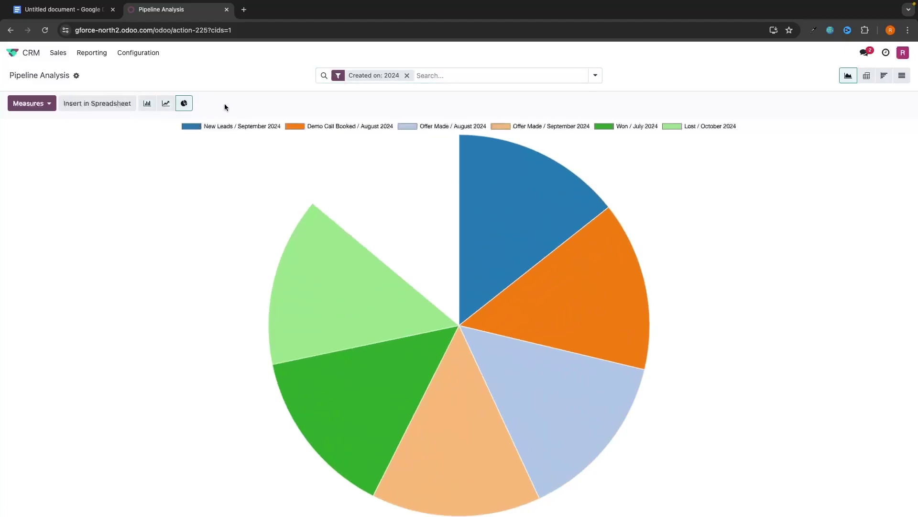
click(165, 103)
click(147, 104)
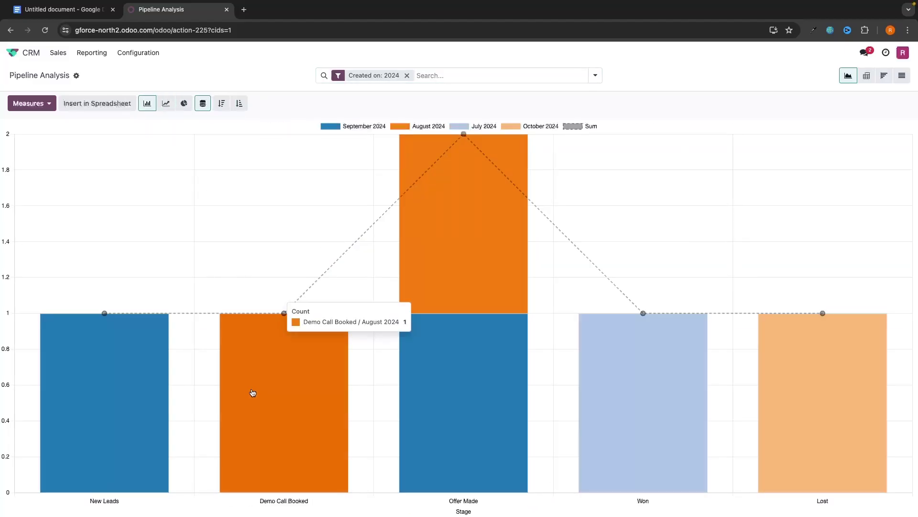
Step: Leave CRM for the Odoo home app grid
click(91, 53)
click(176, 189)
click(22, 56)
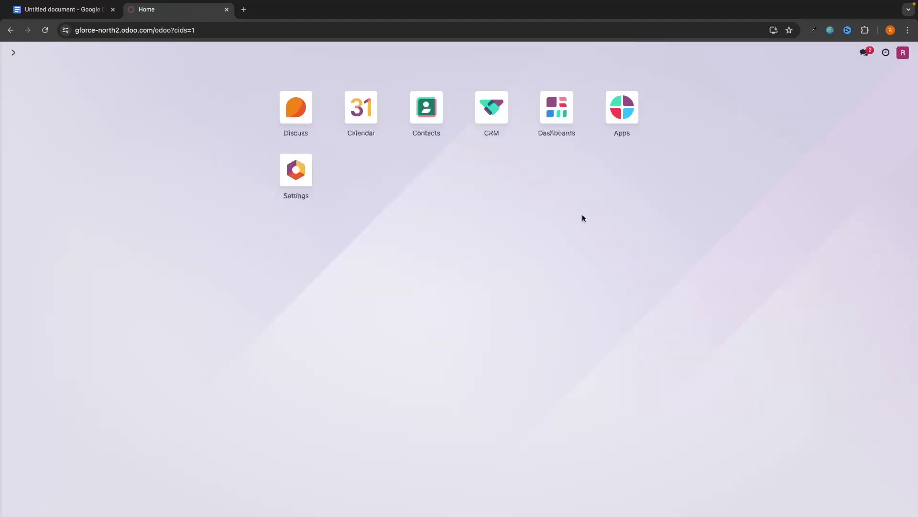
click(491, 107)
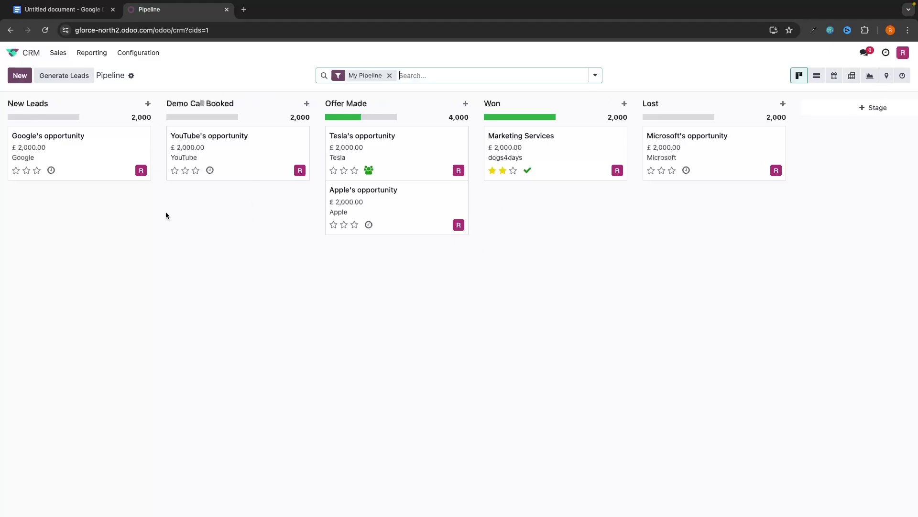
click(14, 53)
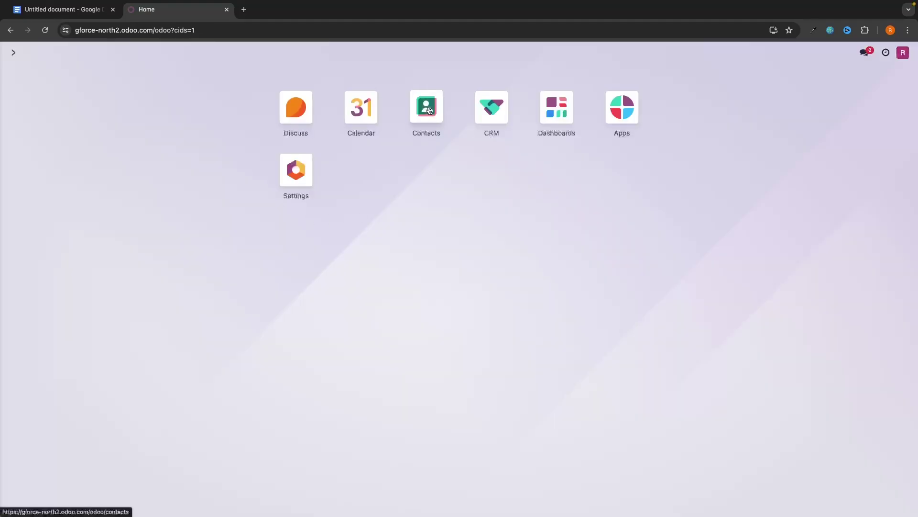
click(427, 109)
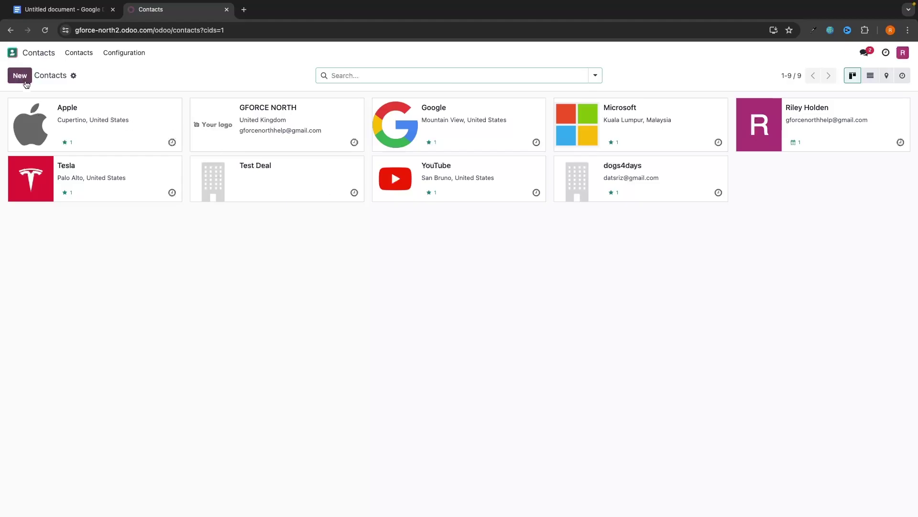
click(314, 125)
scroll(441, 180, left, 5)
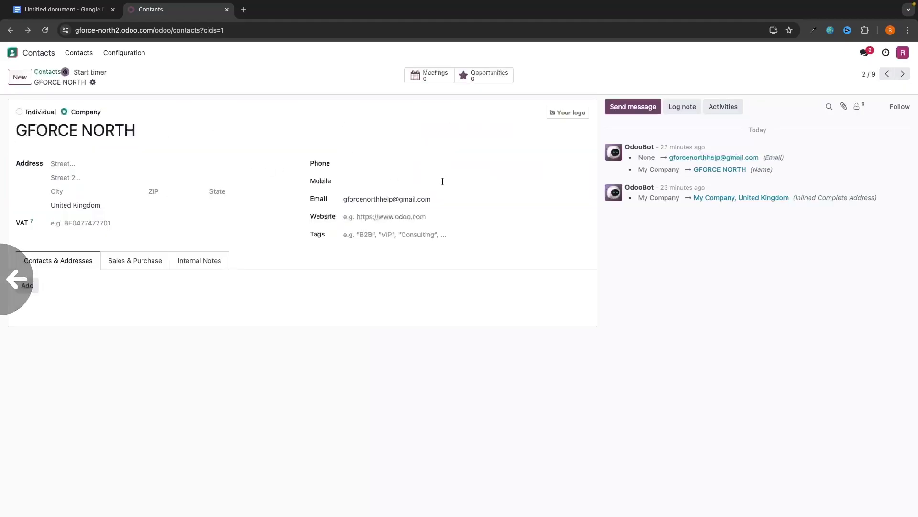
click(35, 56)
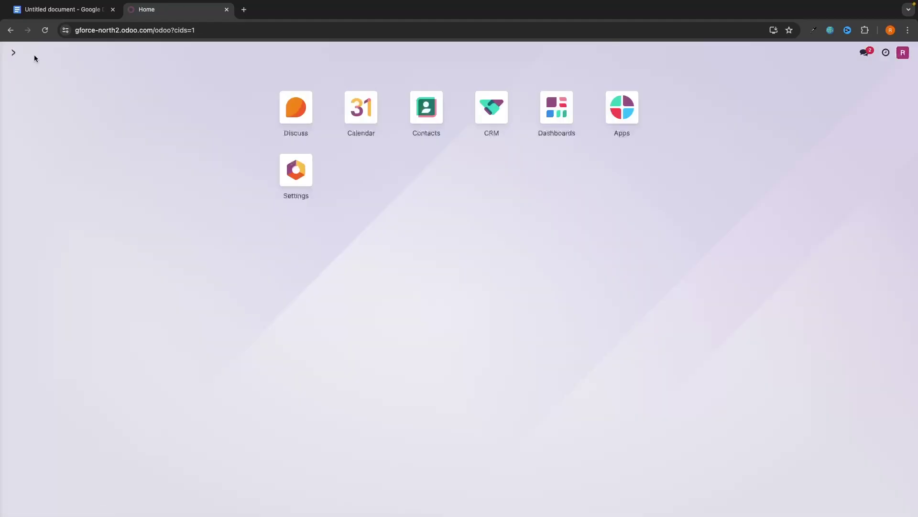
click(365, 113)
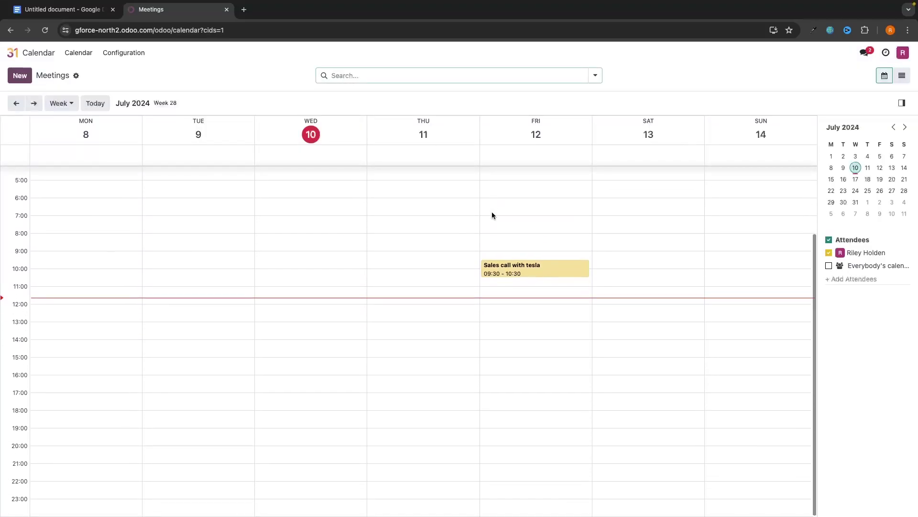
click(34, 103)
click(33, 103)
click(17, 102)
click(17, 103)
click(17, 103)
click(13, 52)
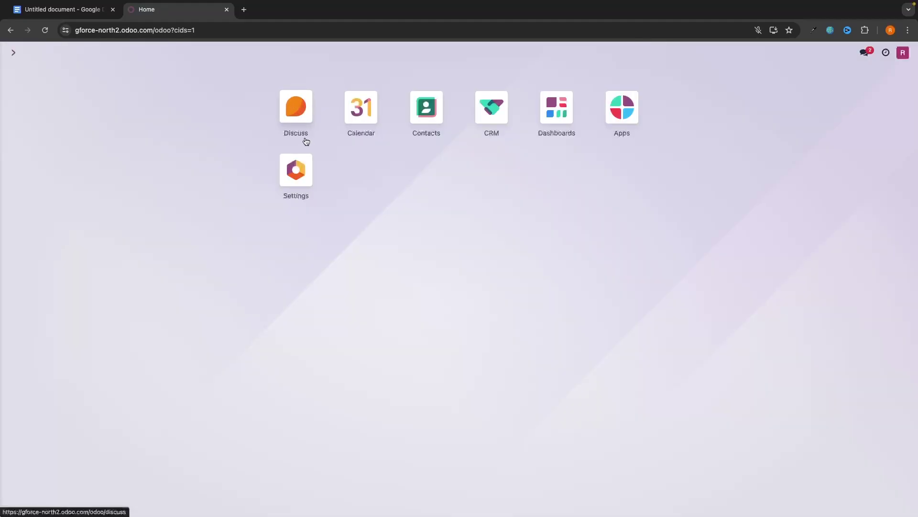
click(306, 116)
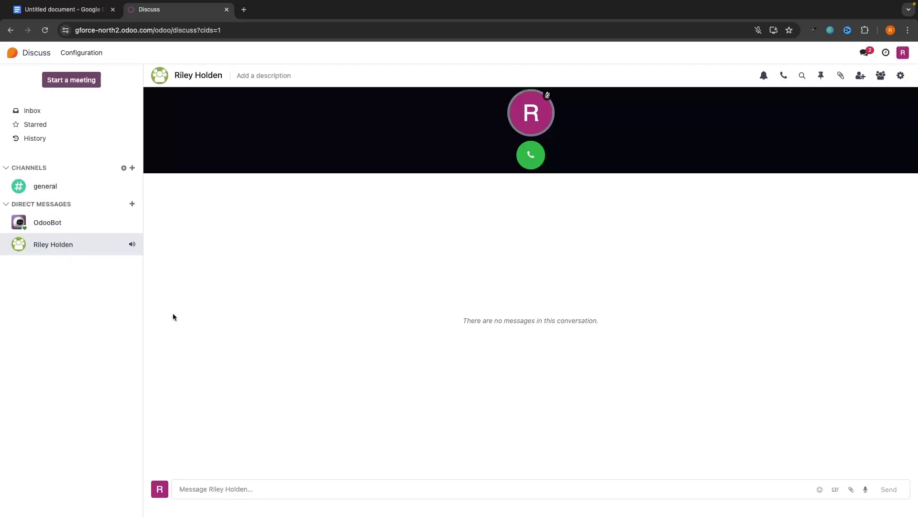
scroll(222, 301, left, 5)
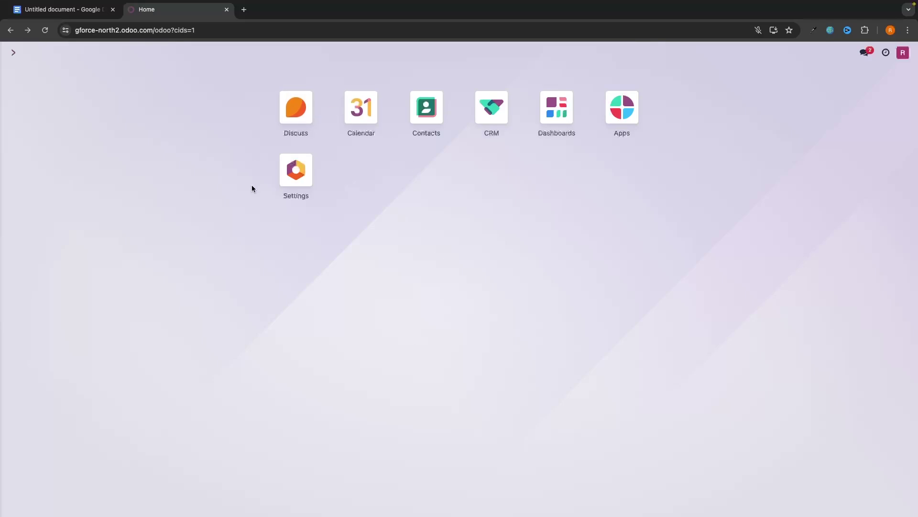
Step: Go to Settings > Manage Users and start a blank new user record
click(295, 175)
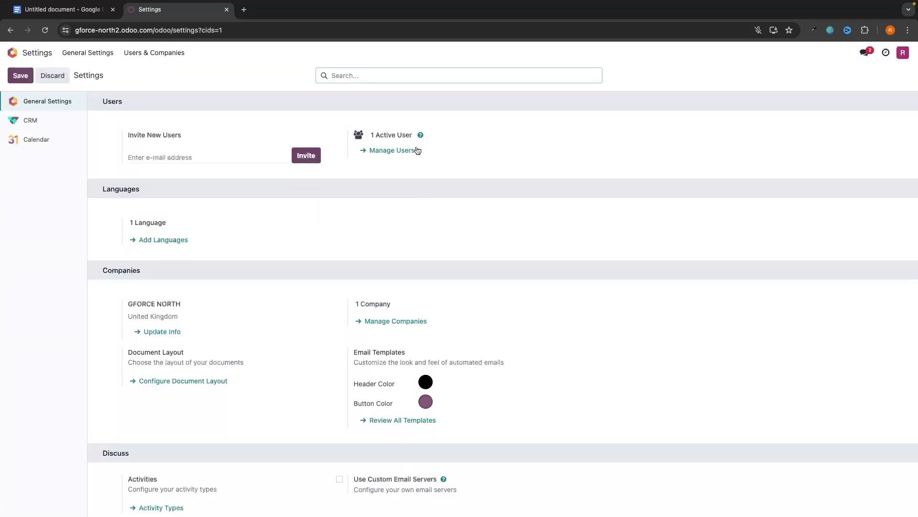
click(384, 152)
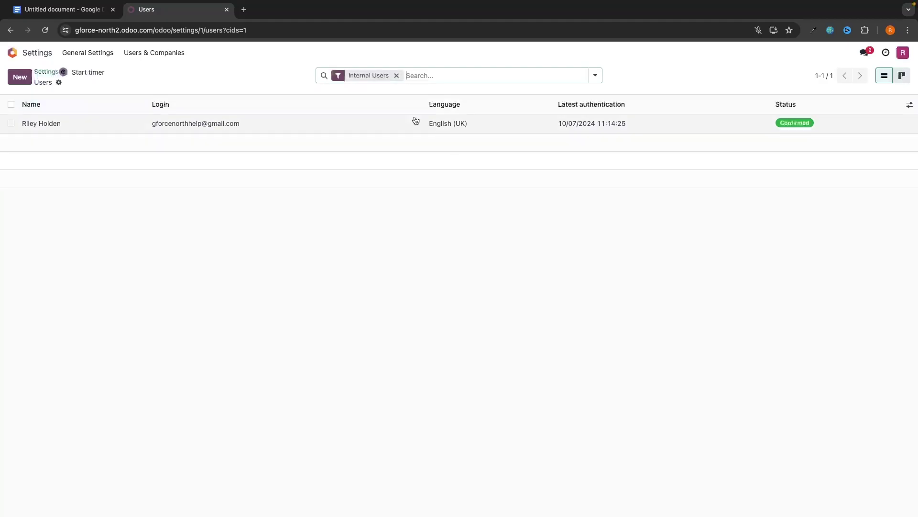
click(20, 77)
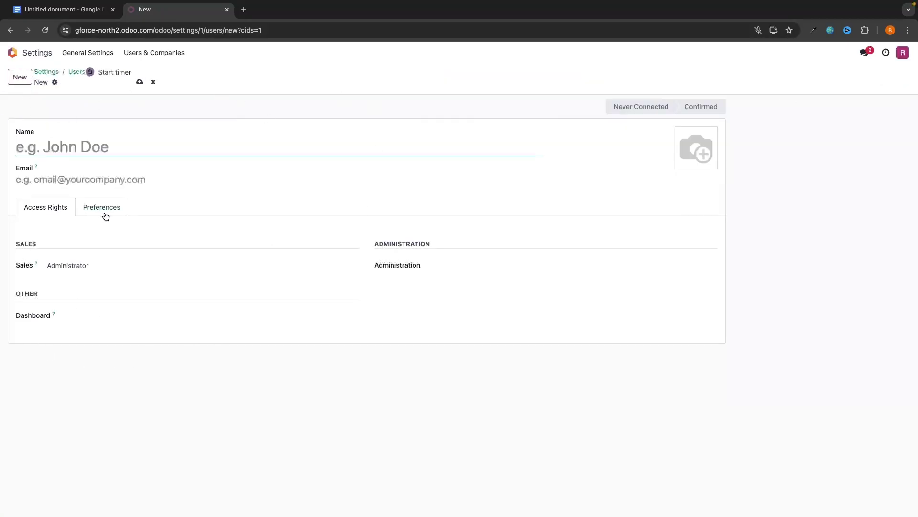
Step: Enter the new user's e-mail address and full name, then save to send the invitation
click(128, 183)
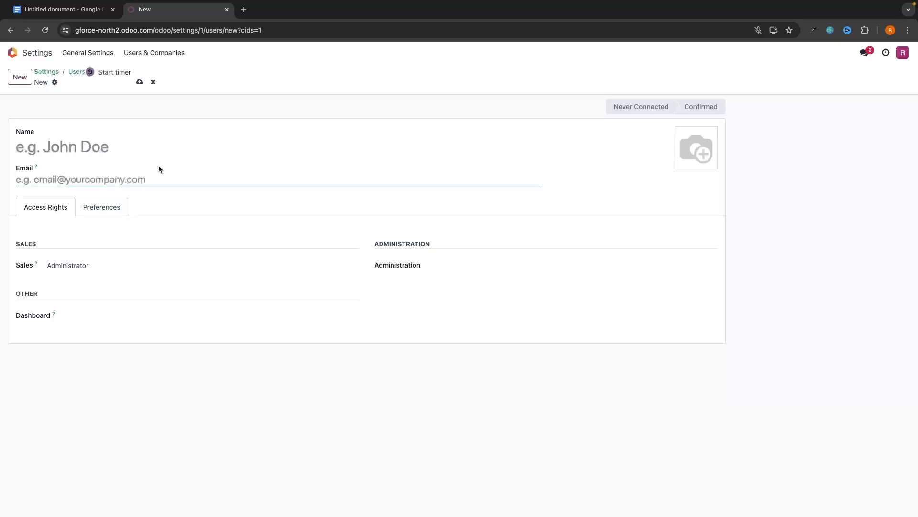
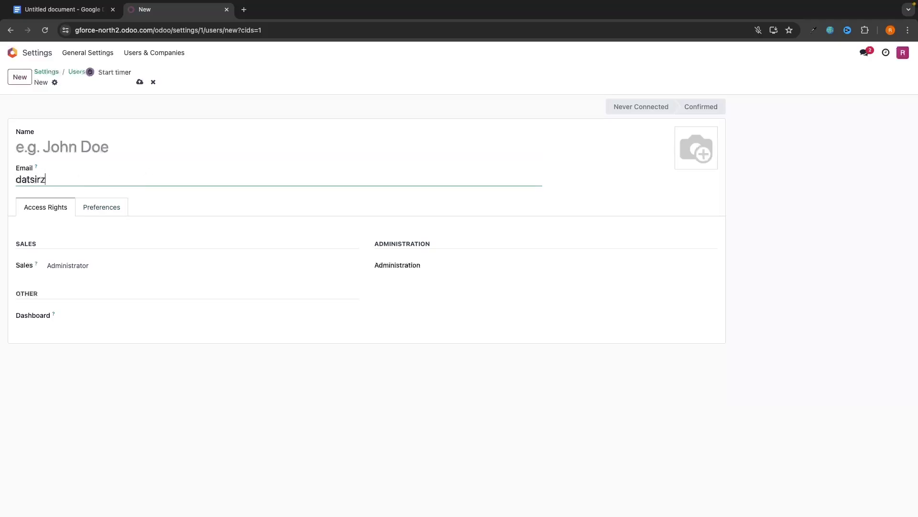
click(135, 147)
click(128, 84)
click(140, 82)
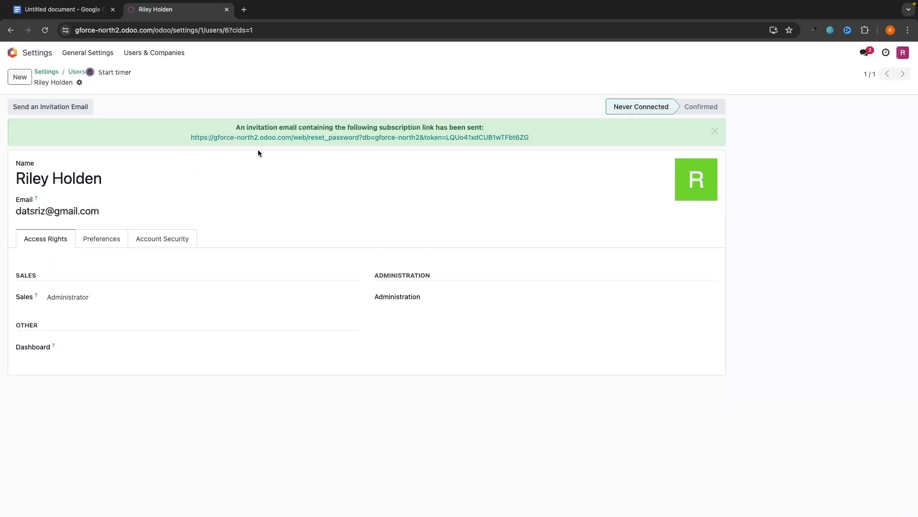
drag(208, 126, 532, 134)
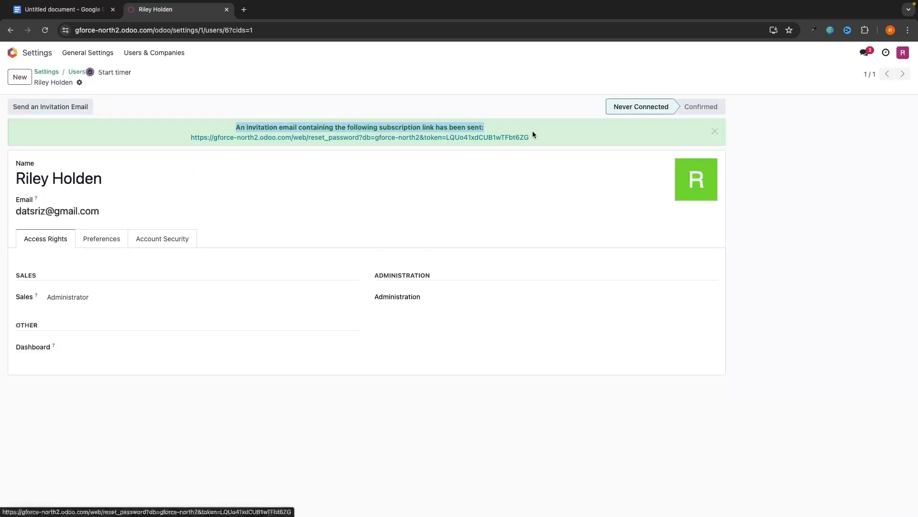
click(561, 127)
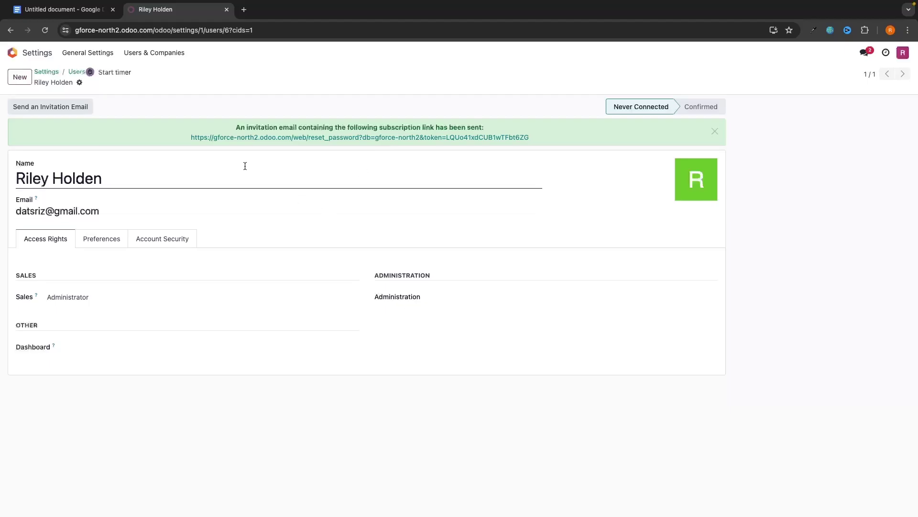
Step: Open Discuss from the home grid and send 'hello' in the direct-message conversation
click(24, 56)
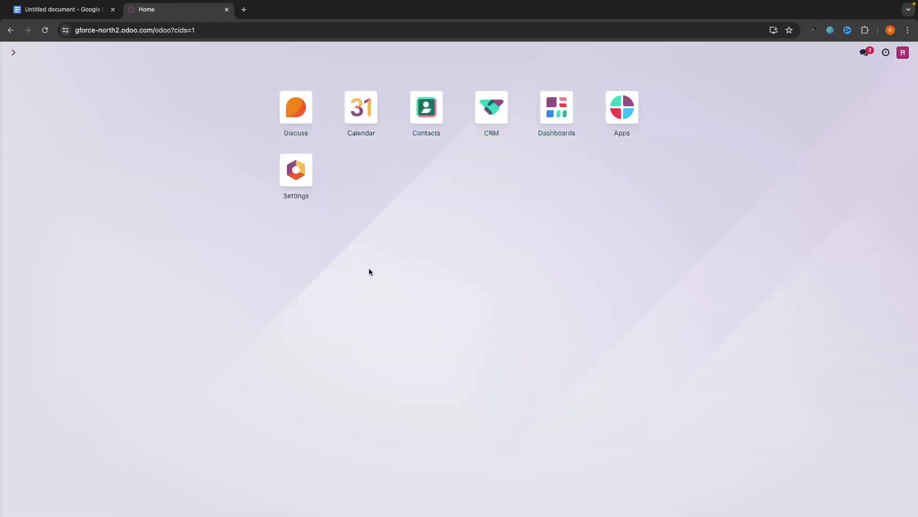
click(471, 114)
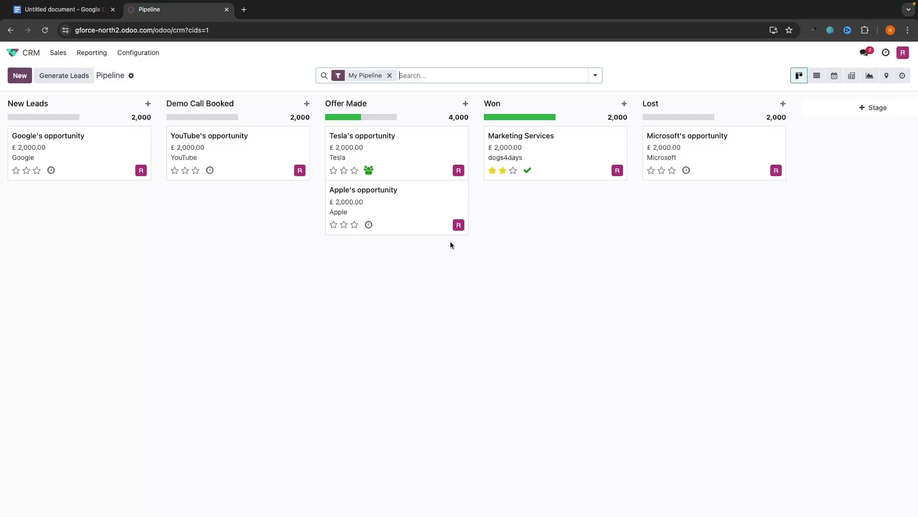
click(24, 50)
click(296, 108)
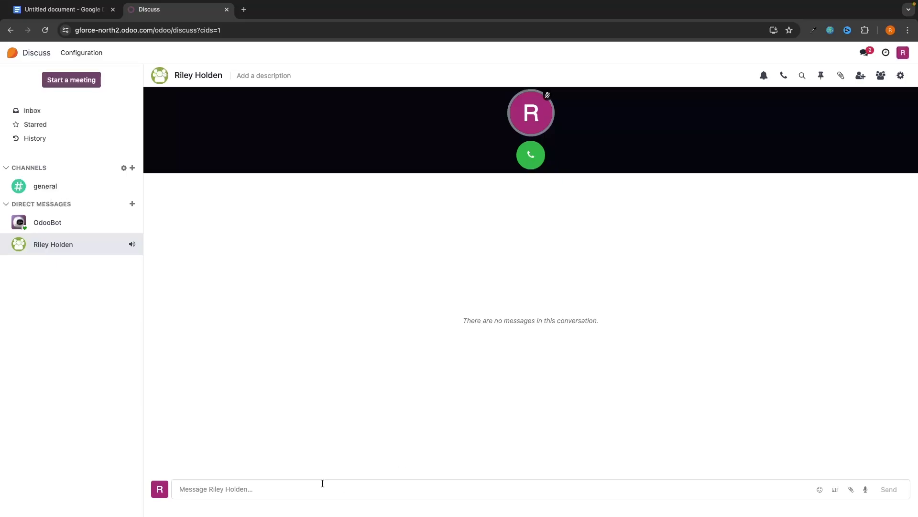
text(hello)
key(Return)
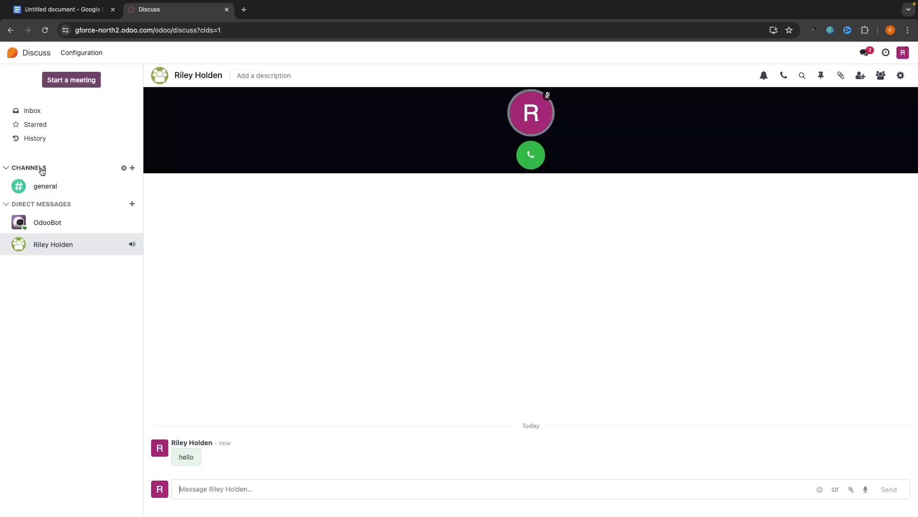
Step: Create the '# sales' channel and check its Invite People panel
click(132, 169)
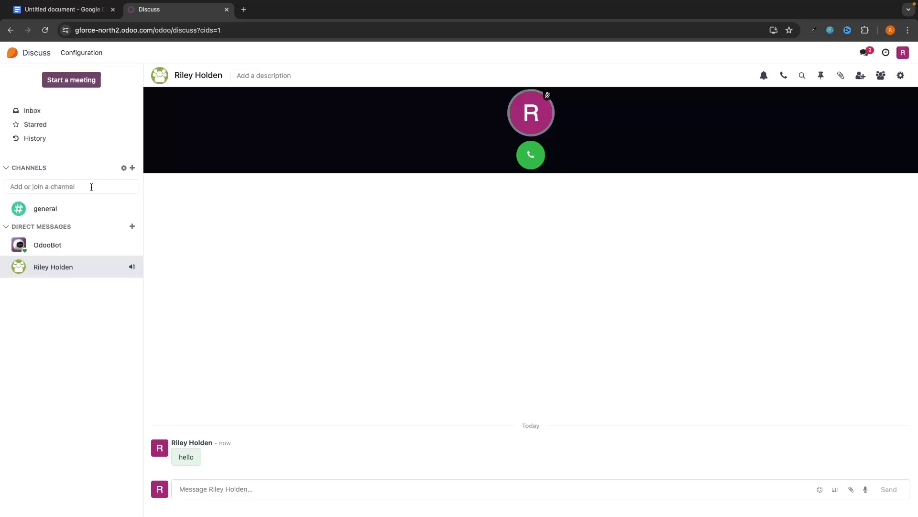
text(Sla)
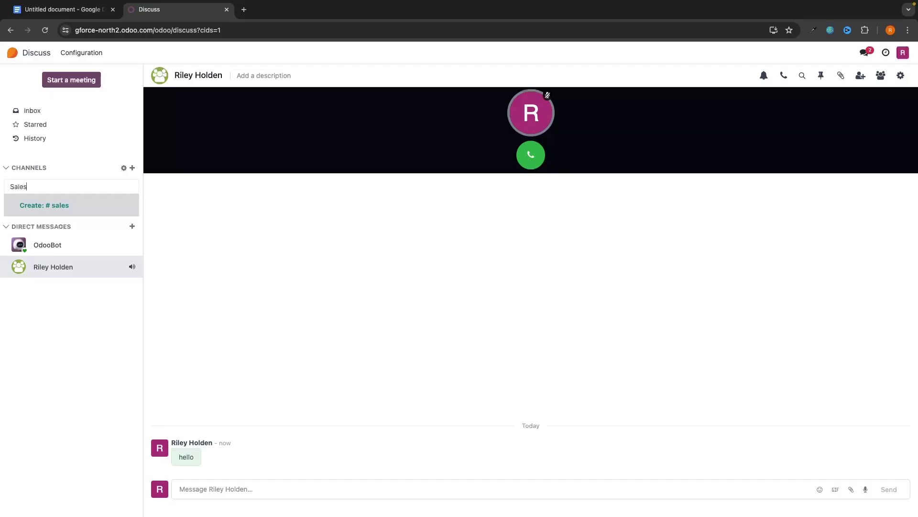
click(105, 197)
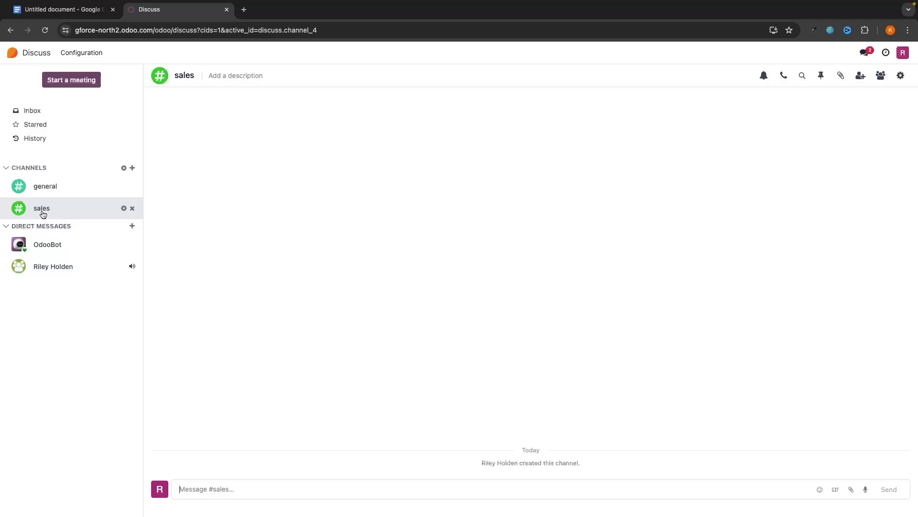
click(861, 76)
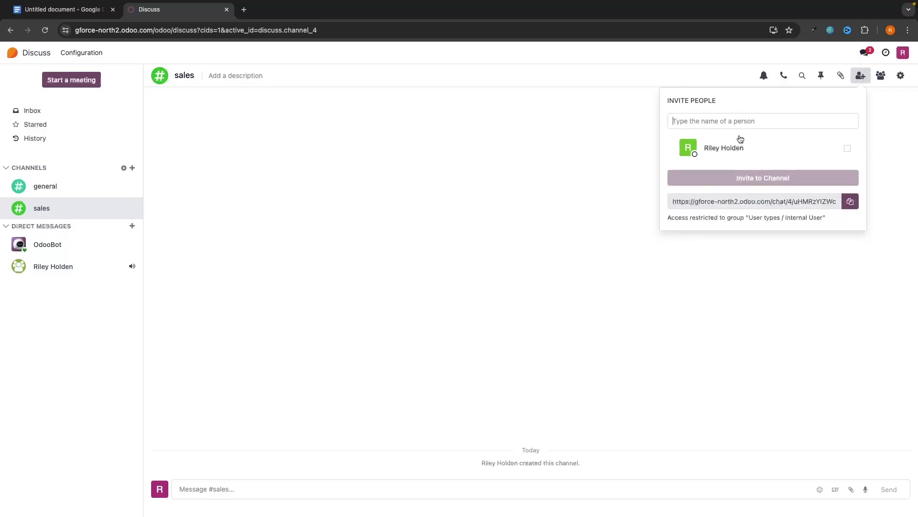
click(398, 242)
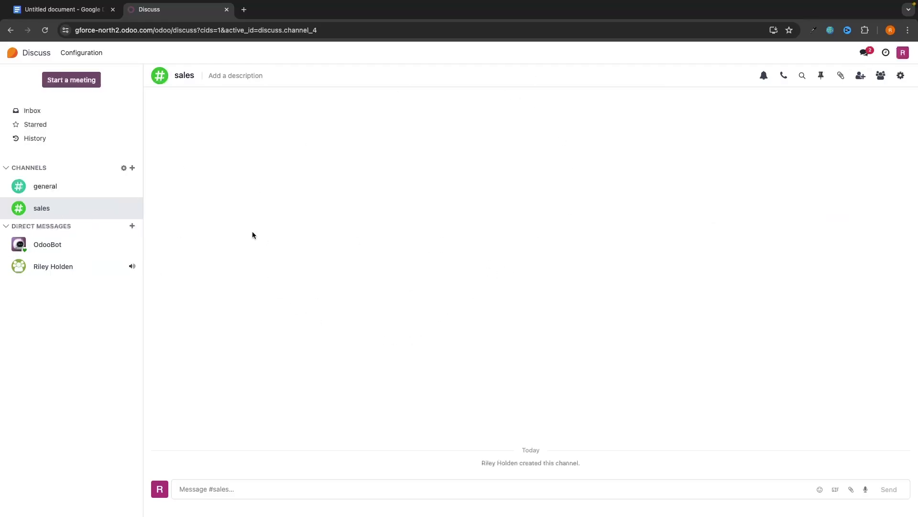
Step: Create the '# marketing' channel alongside general and sales
click(132, 168)
click(52, 207)
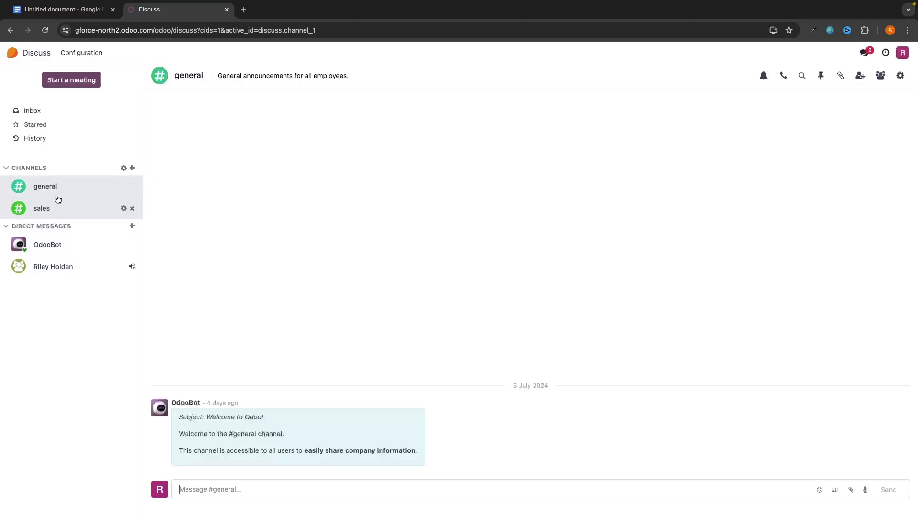
click(132, 168)
text(Marketing)
click(97, 207)
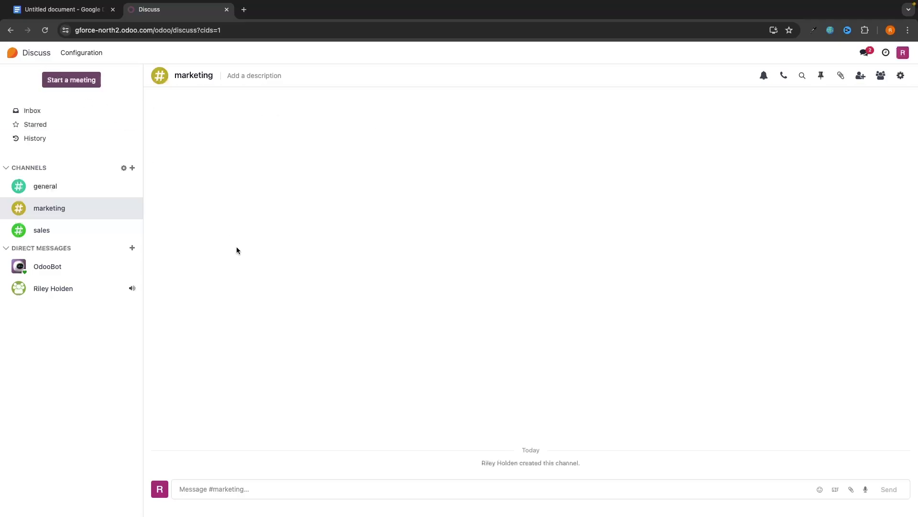
Step: Start a call in #marketing, allow the microphone, then hang up
click(785, 76)
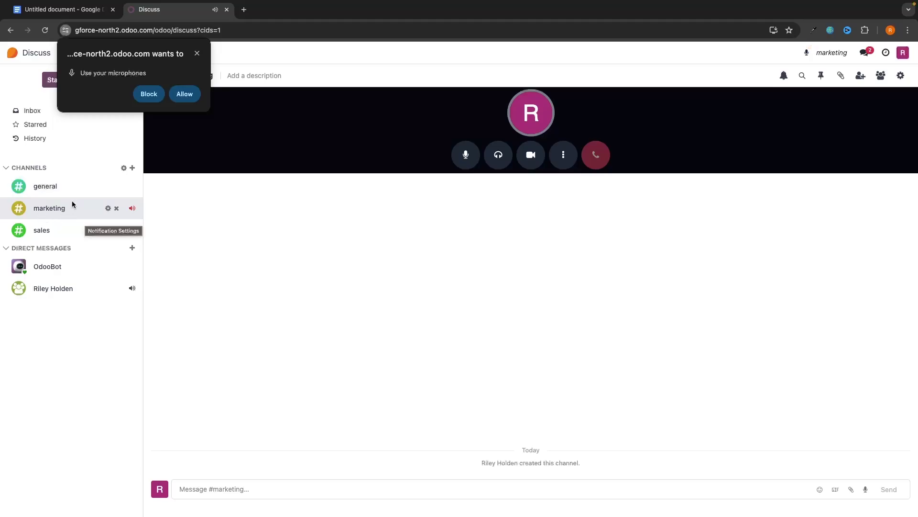
click(185, 93)
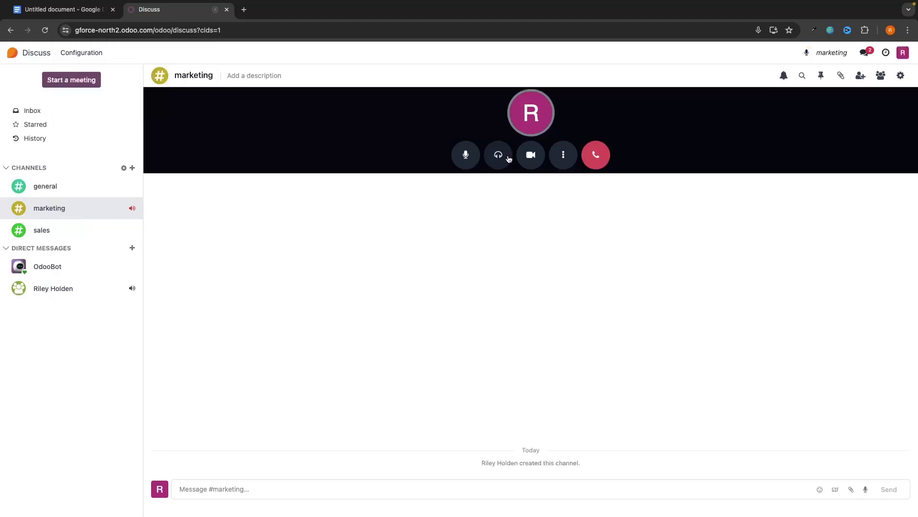
click(596, 154)
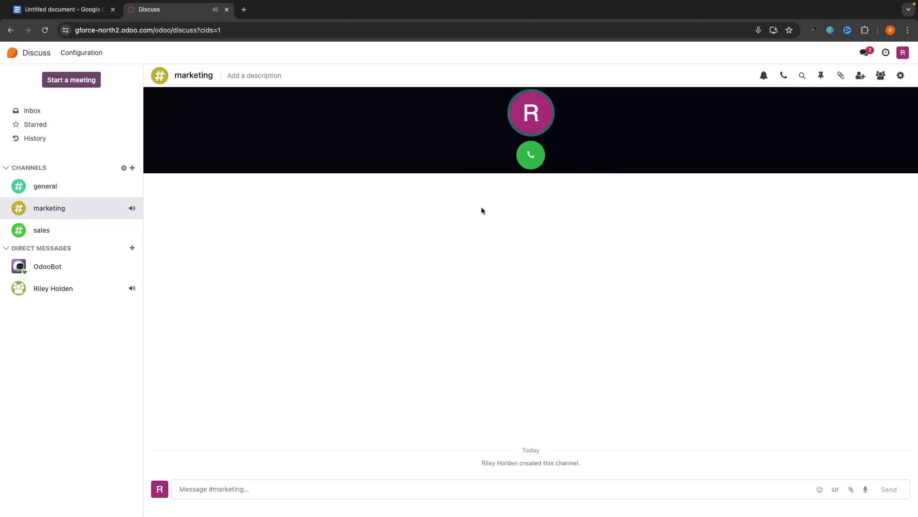
Step: Make and end a brief call in the direct chat, then return to the home menu
click(54, 292)
click(531, 156)
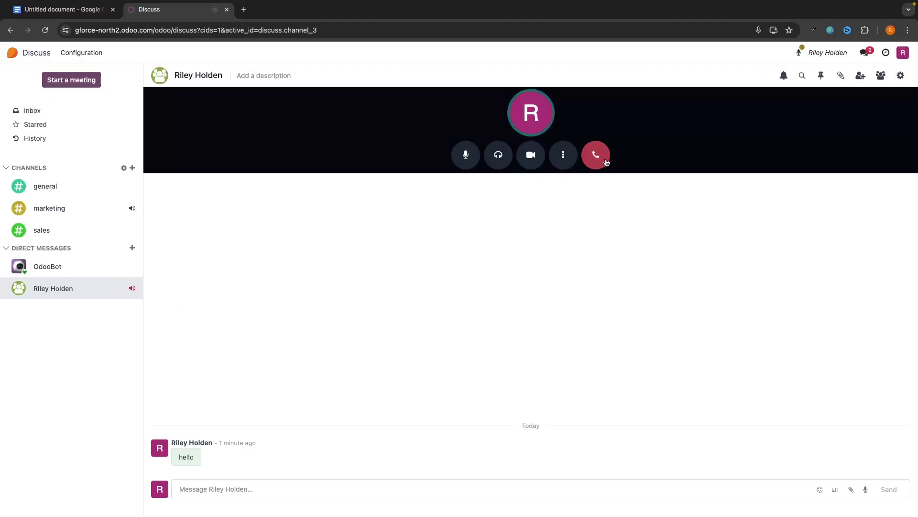
click(603, 162)
click(12, 53)
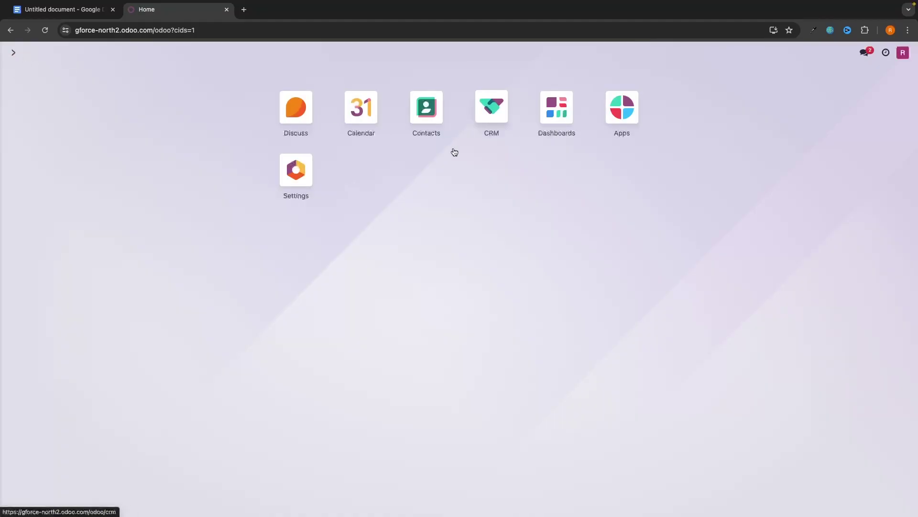
Step: Install the Email Marketing app and confirm the pricing plan change
click(631, 122)
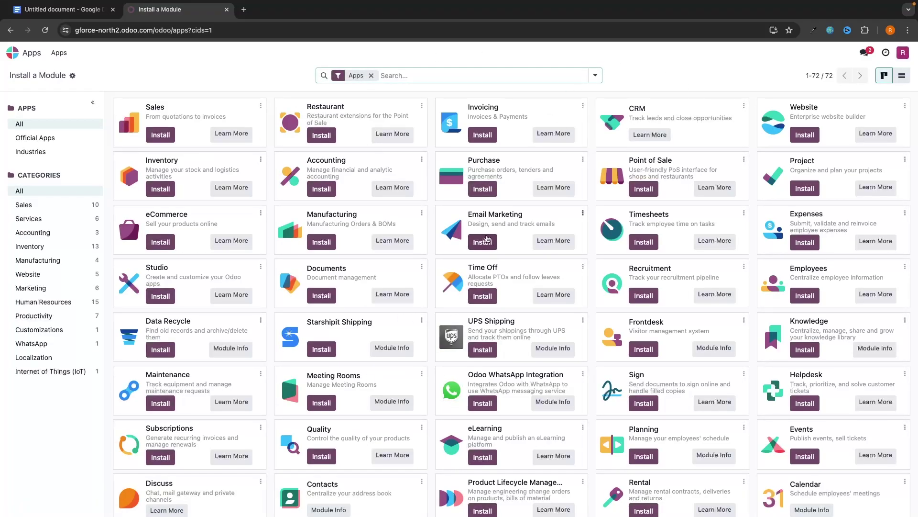
drag(469, 215, 550, 217)
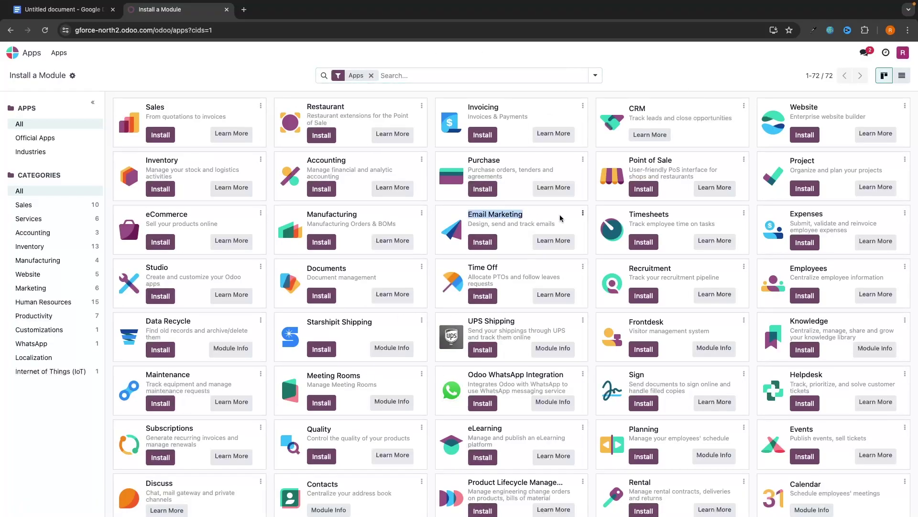
click(483, 242)
click(258, 322)
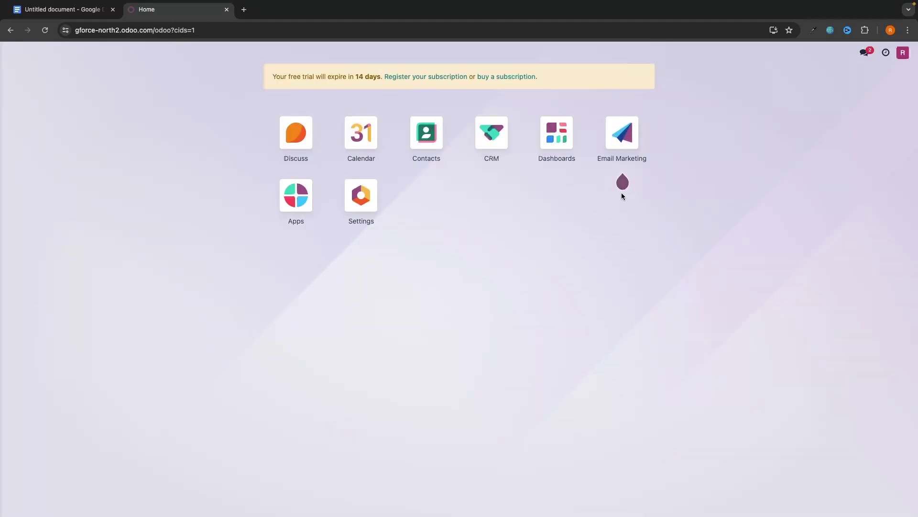
Step: Install the Timesheets app and confirm the plan change again
click(288, 192)
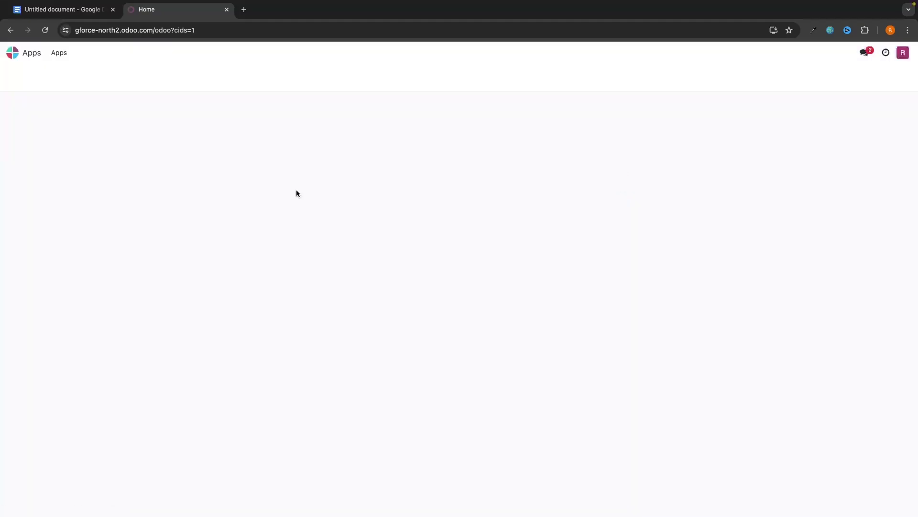
click(643, 241)
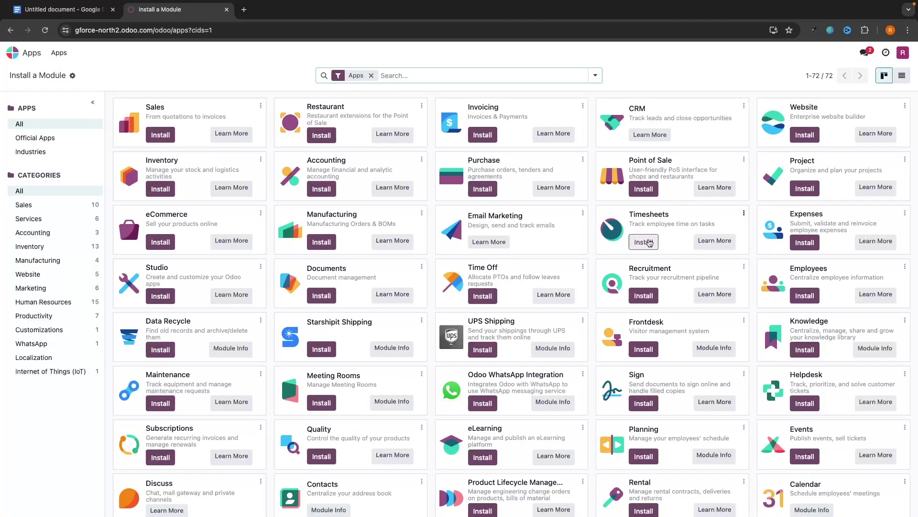
click(242, 321)
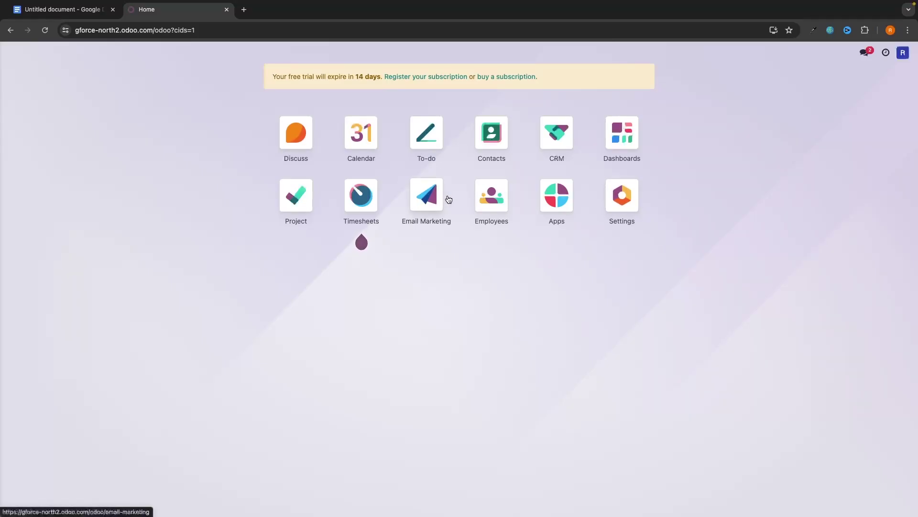
click(421, 196)
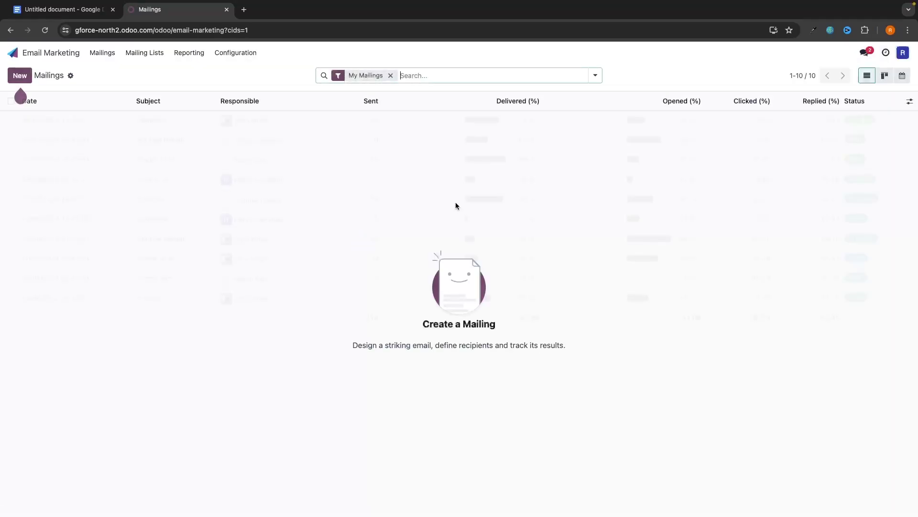
scroll(427, 230, left, 5)
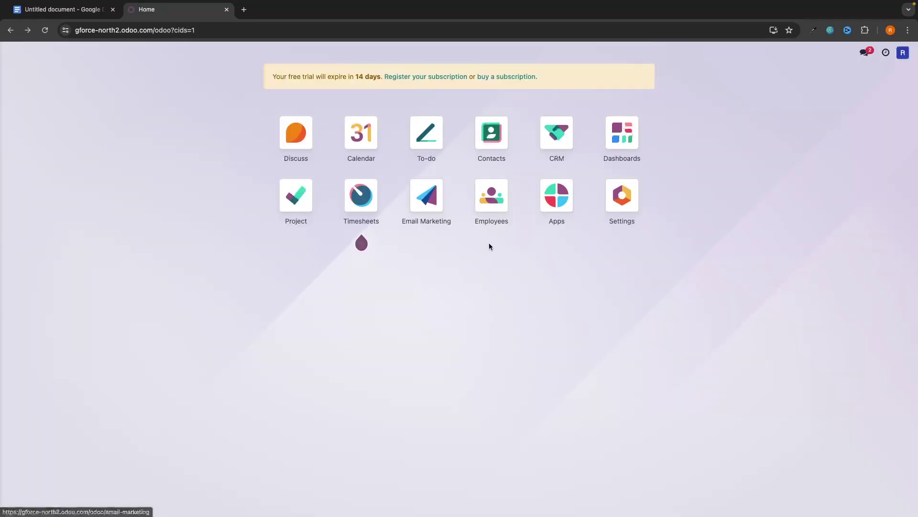
click(557, 195)
scroll(556, 211, down, 5)
scroll(555, 211, down, 3)
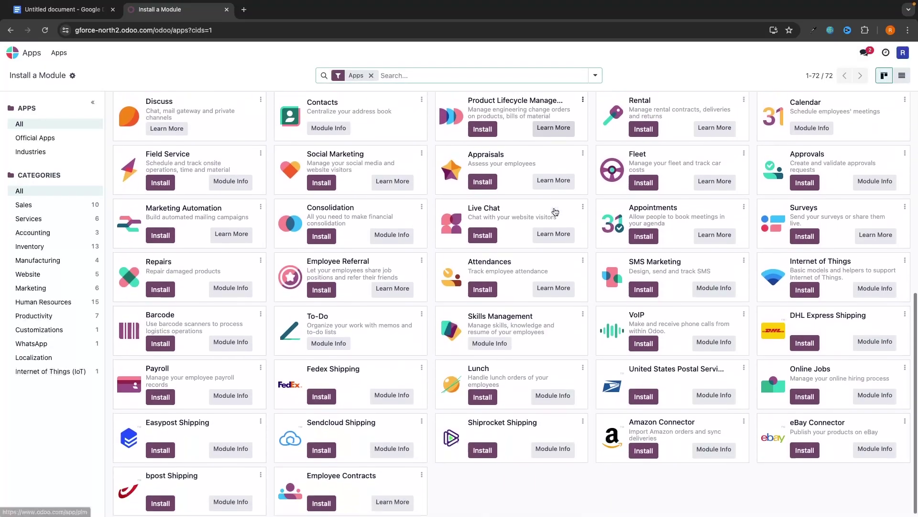
scroll(555, 211, up, 8)
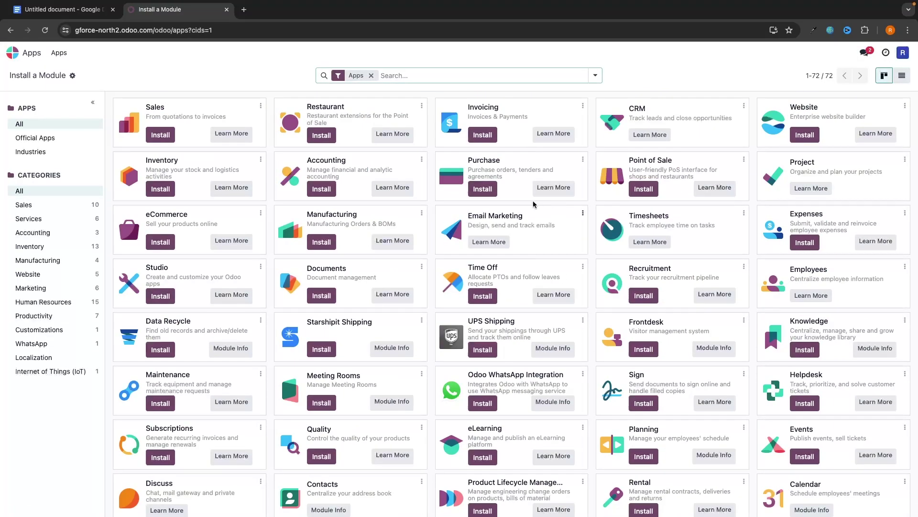
click(13, 53)
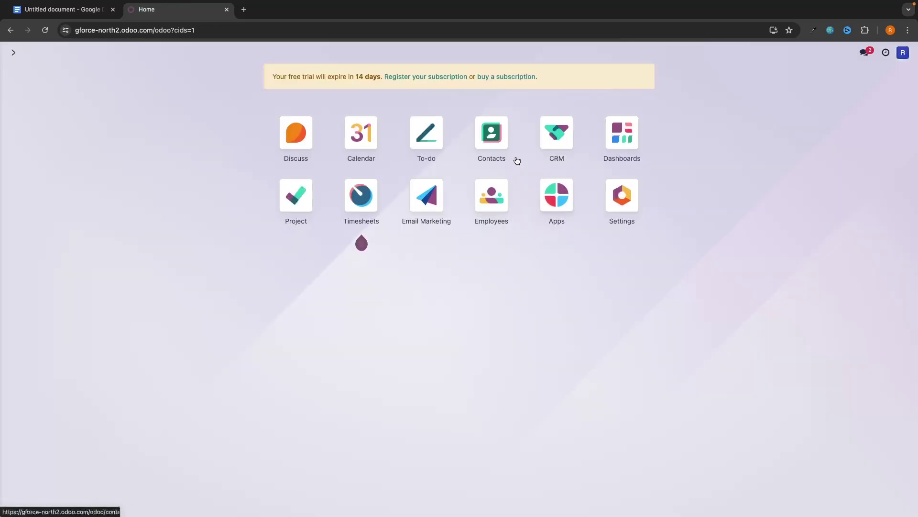